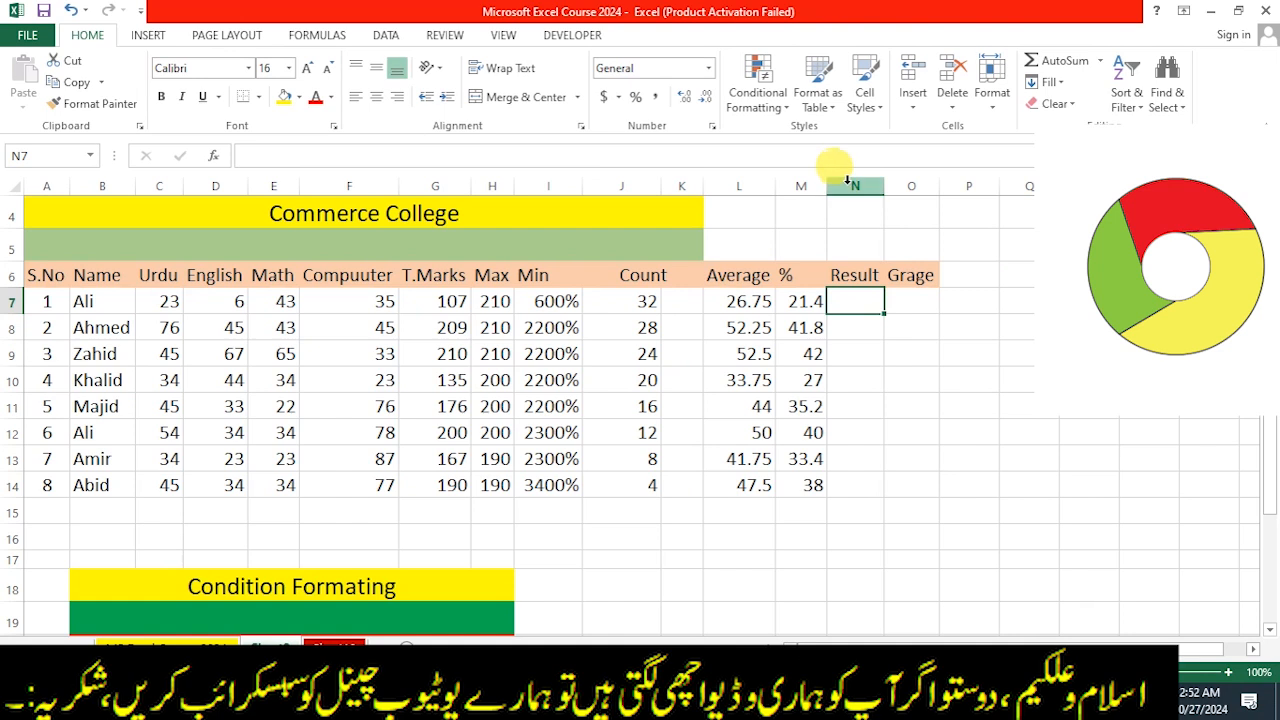
Step: Delete the Result and Grage columns from the marks sheet
{"action": "left_click", "coordinate": [847, 183]}
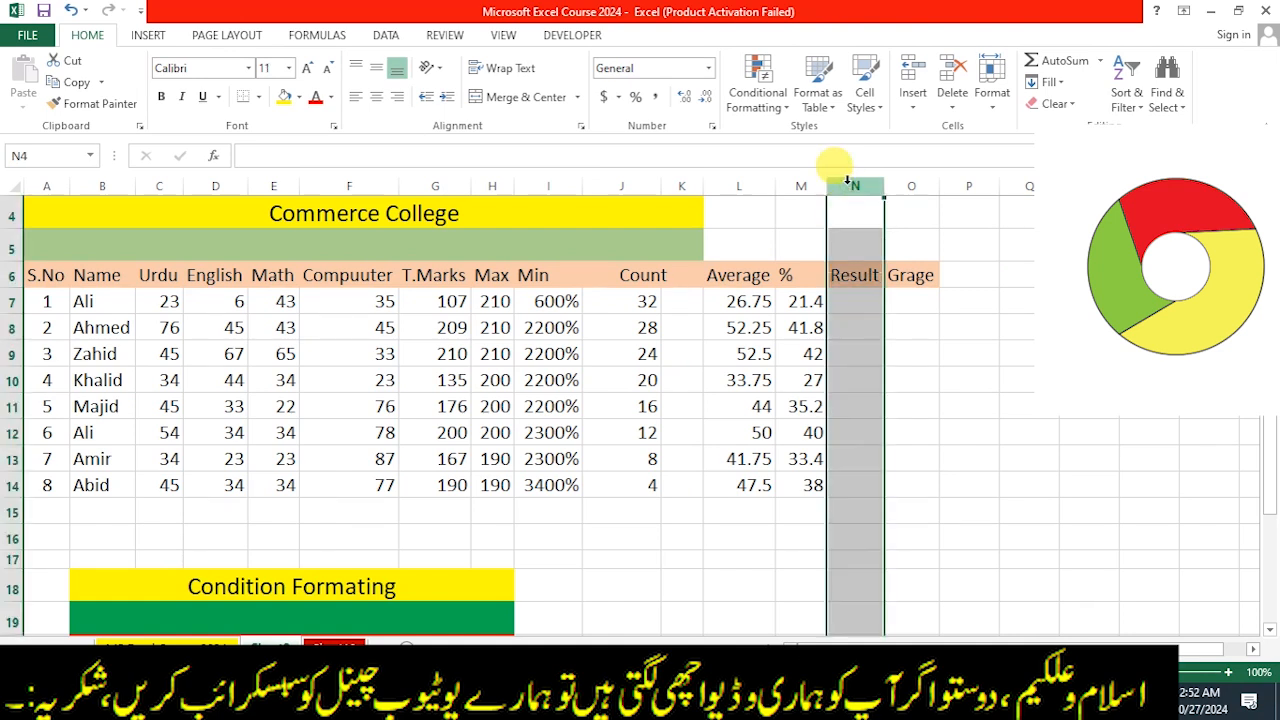
{"action": "right_click", "coordinate": [847, 183]}
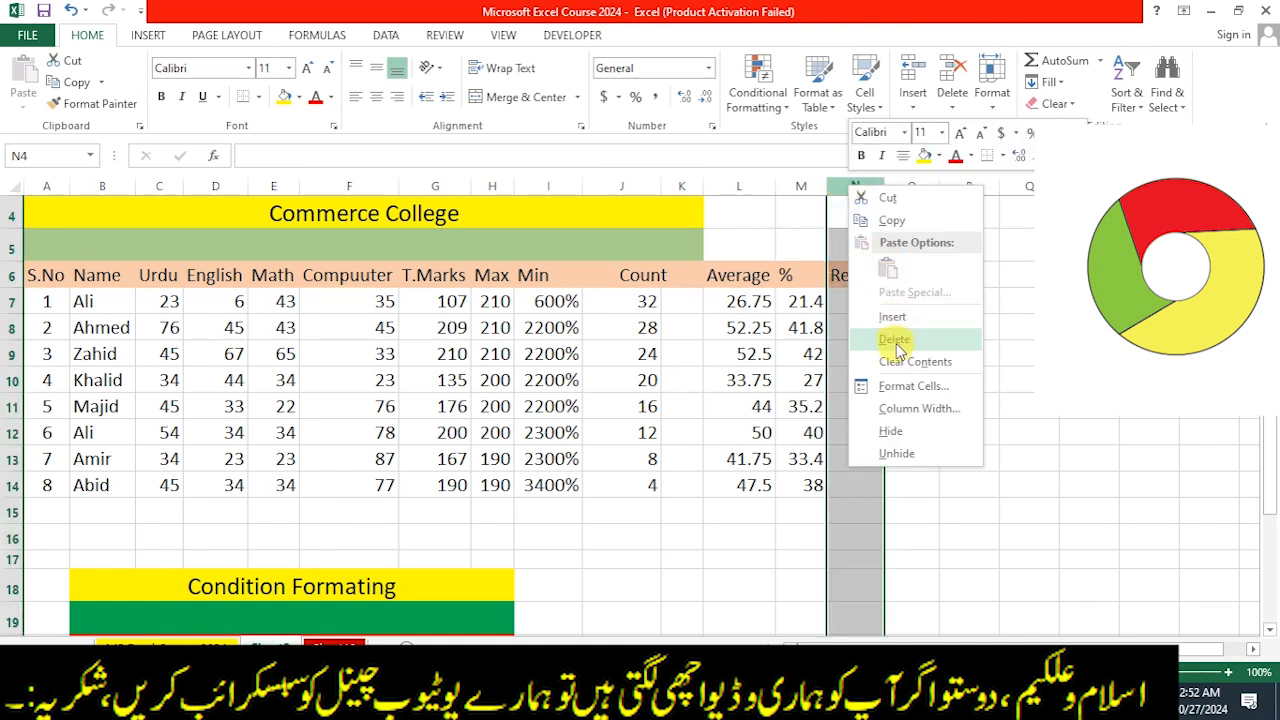
{"action": "left_click", "coordinate": [895, 343]}
{"action": "right_click", "coordinate": [858, 186]}
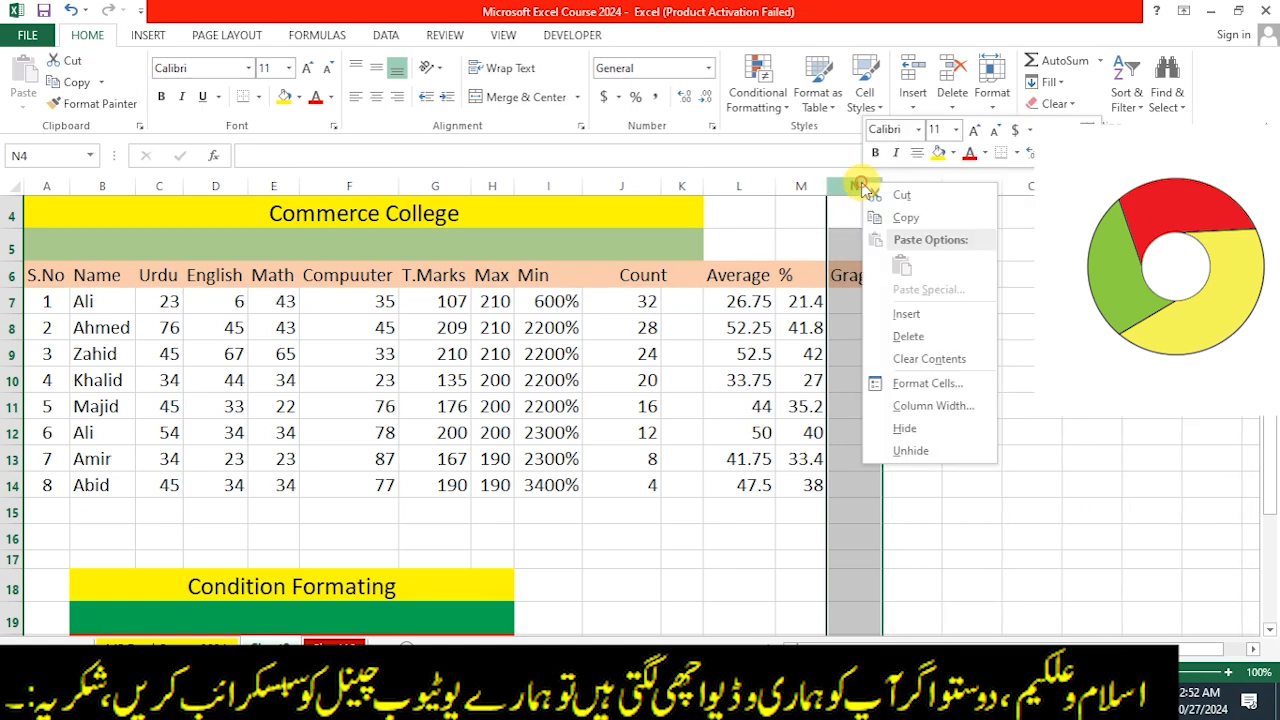
{"action": "left_click", "coordinate": [900, 336]}
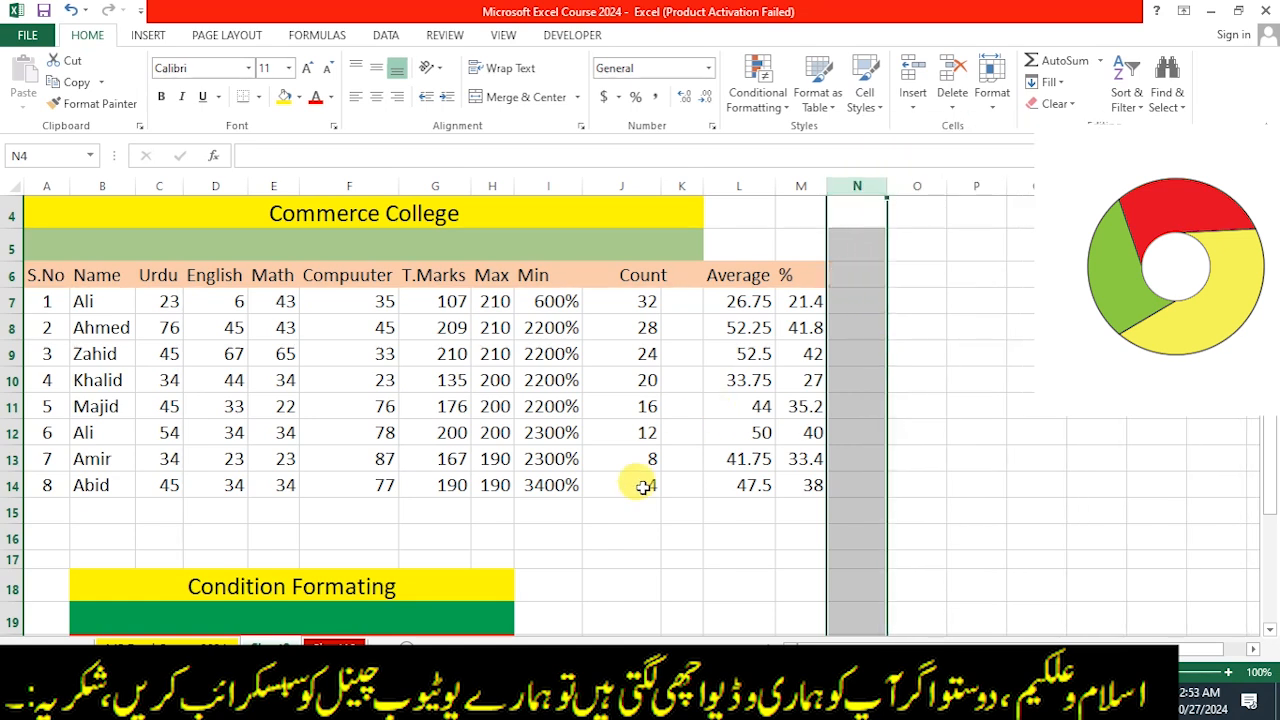
{"action": "left_click_drag", "start_coordinate": [693, 540], "coordinate": [693, 528]}
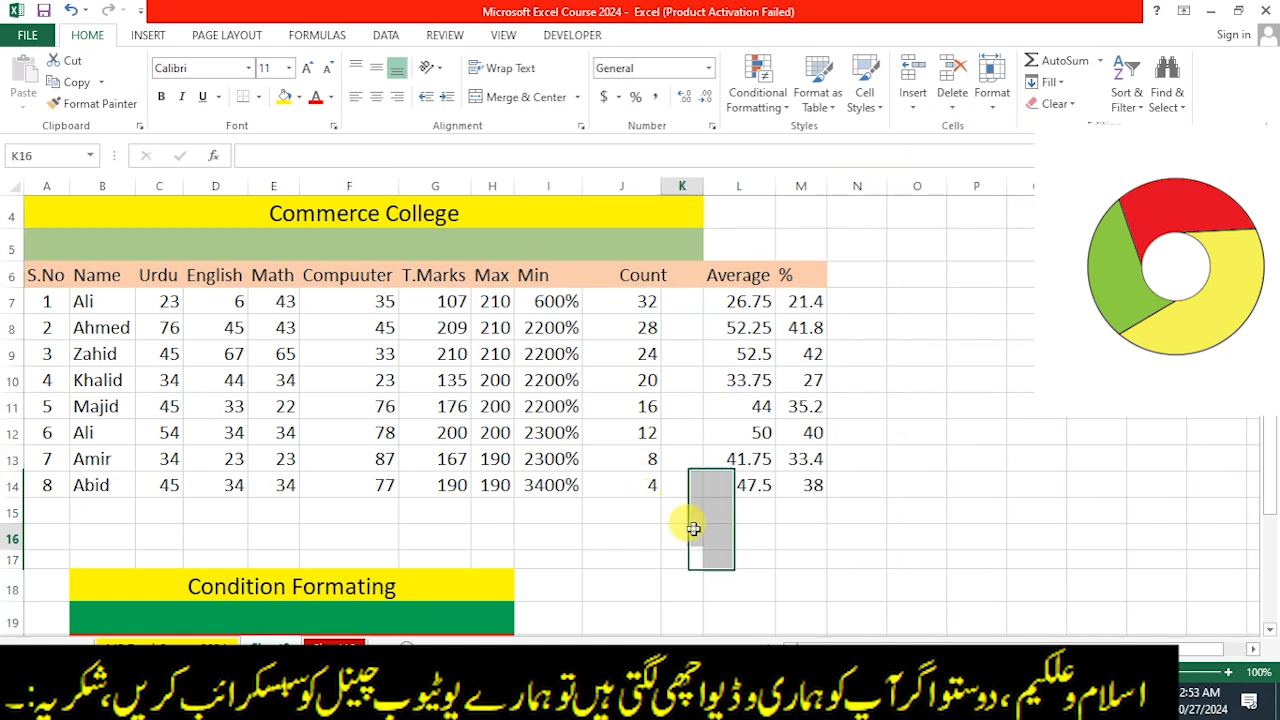
Step: Convert the marks range A6:M14 into a table, leaving the My table has headers option off
{"action": "left_click", "coordinate": [40, 298]}
{"action": "left_click", "coordinate": [33, 273]}
{"action": "left_click_drag", "start_coordinate": [33, 273], "coordinate": [789, 484]}
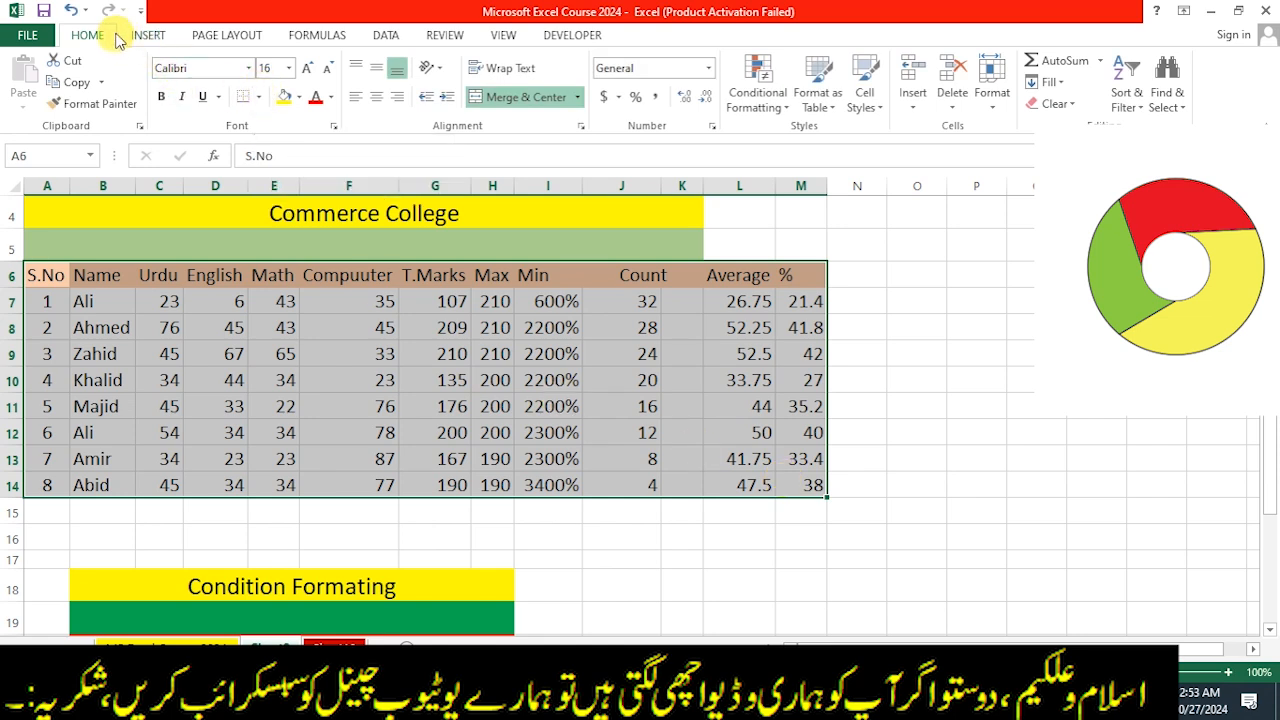
{"action": "left_click", "coordinate": [148, 35]}
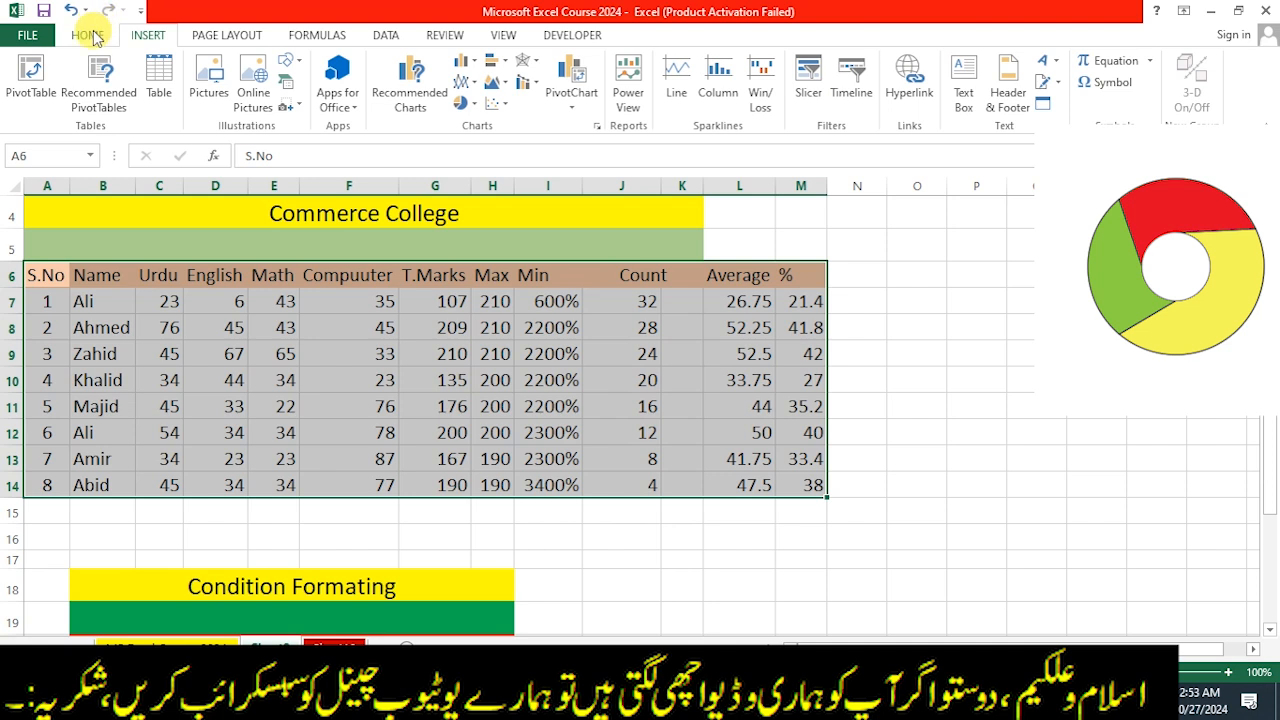
{"action": "left_click", "coordinate": [90, 35]}
{"action": "left_click", "coordinate": [146, 36]}
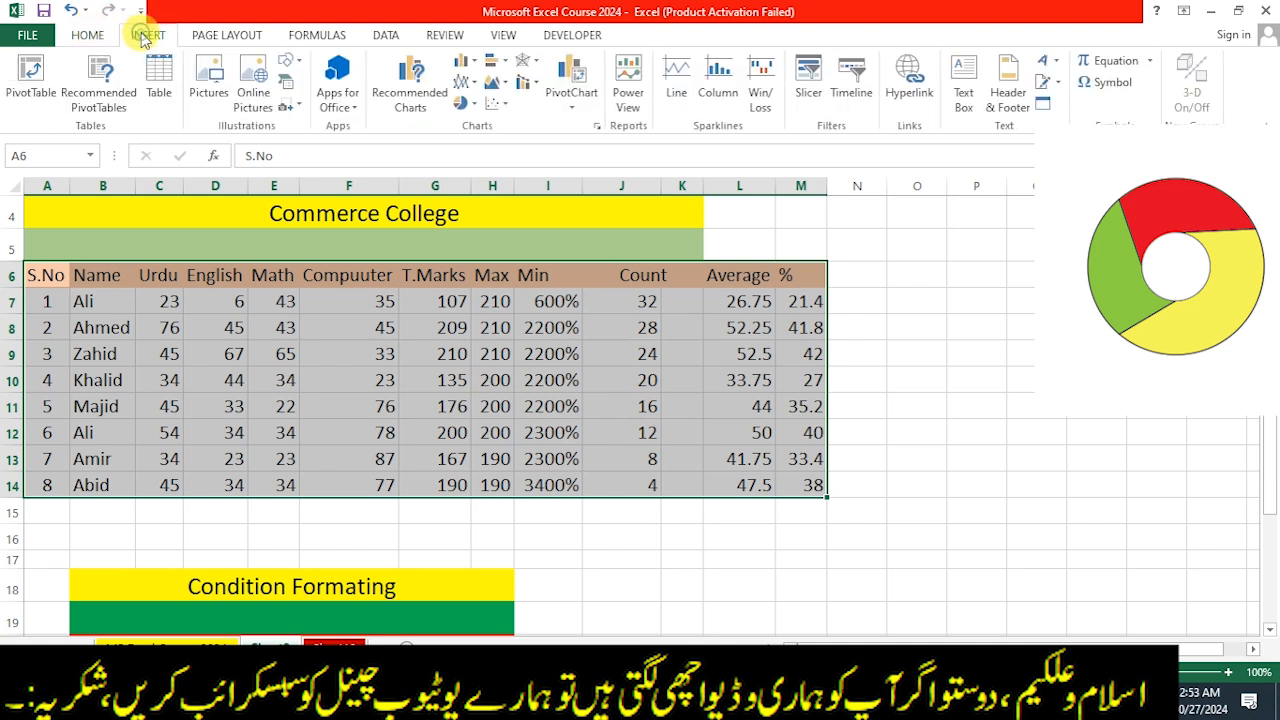
{"action": "left_click", "coordinate": [163, 78]}
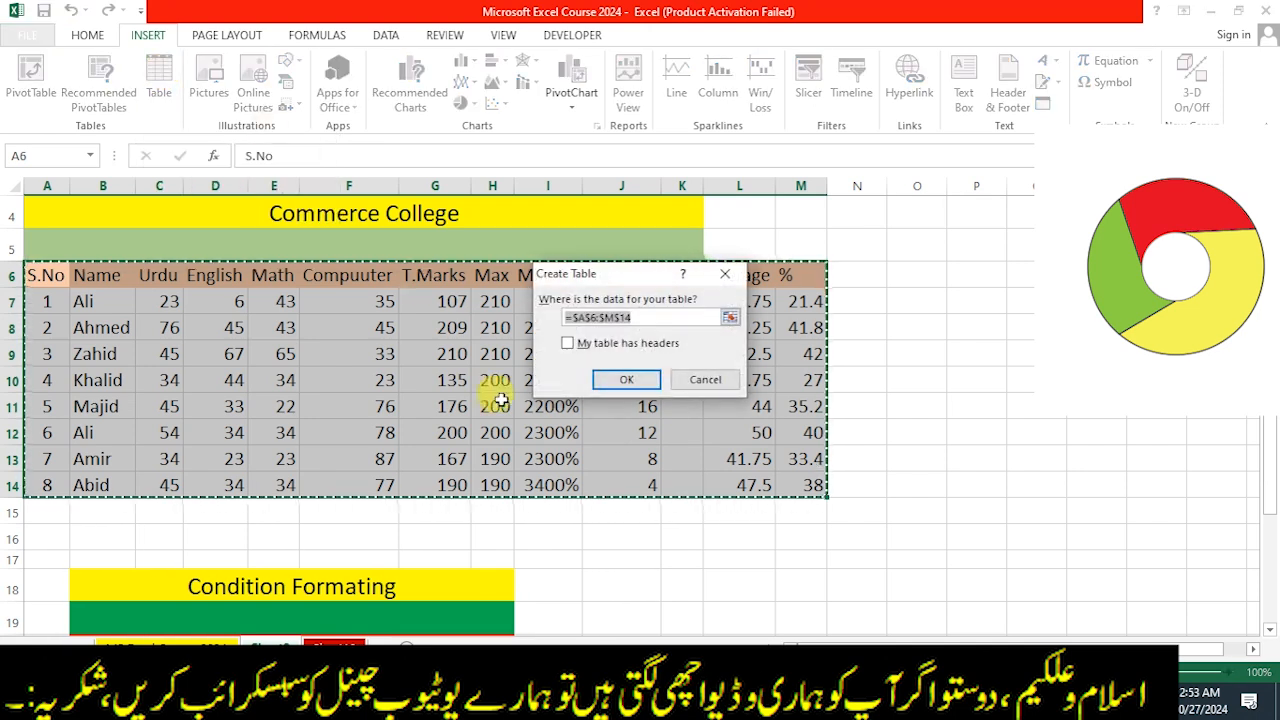
{"action": "left_click", "coordinate": [638, 377]}
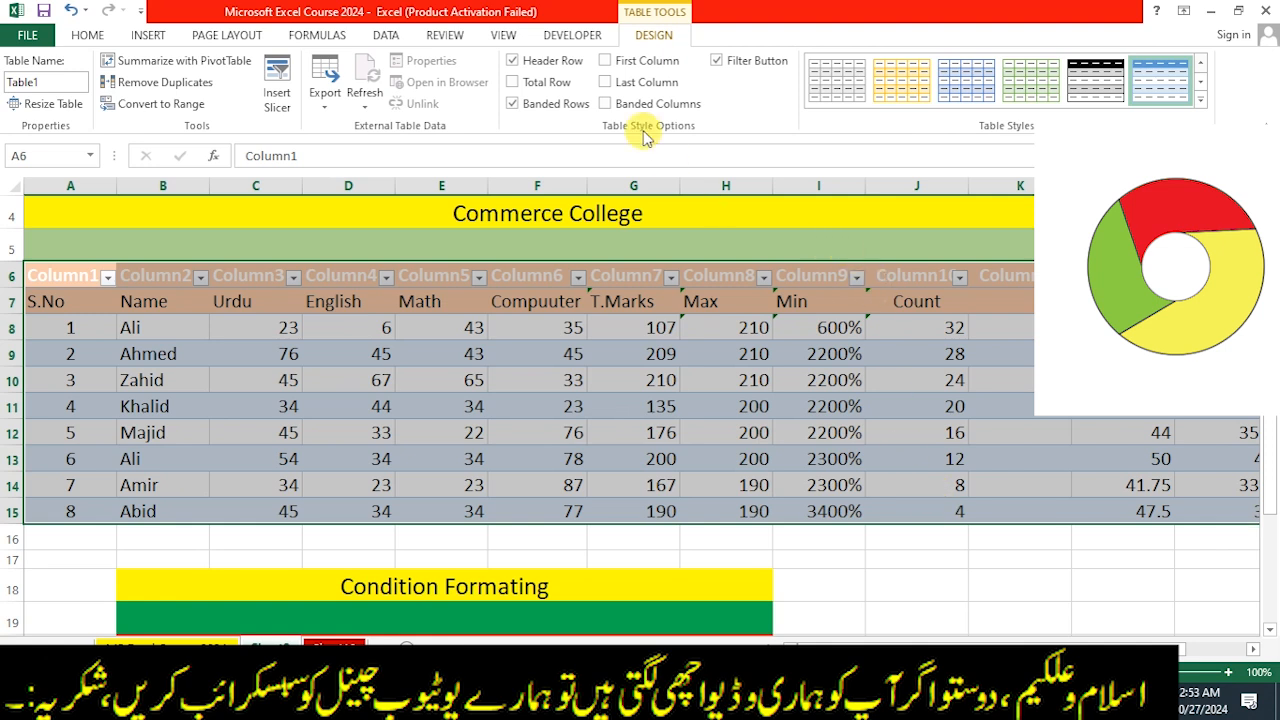
Step: Examine the converted table across all its columns and rows, including the header row and banding
{"action": "left_click", "coordinate": [843, 511]}
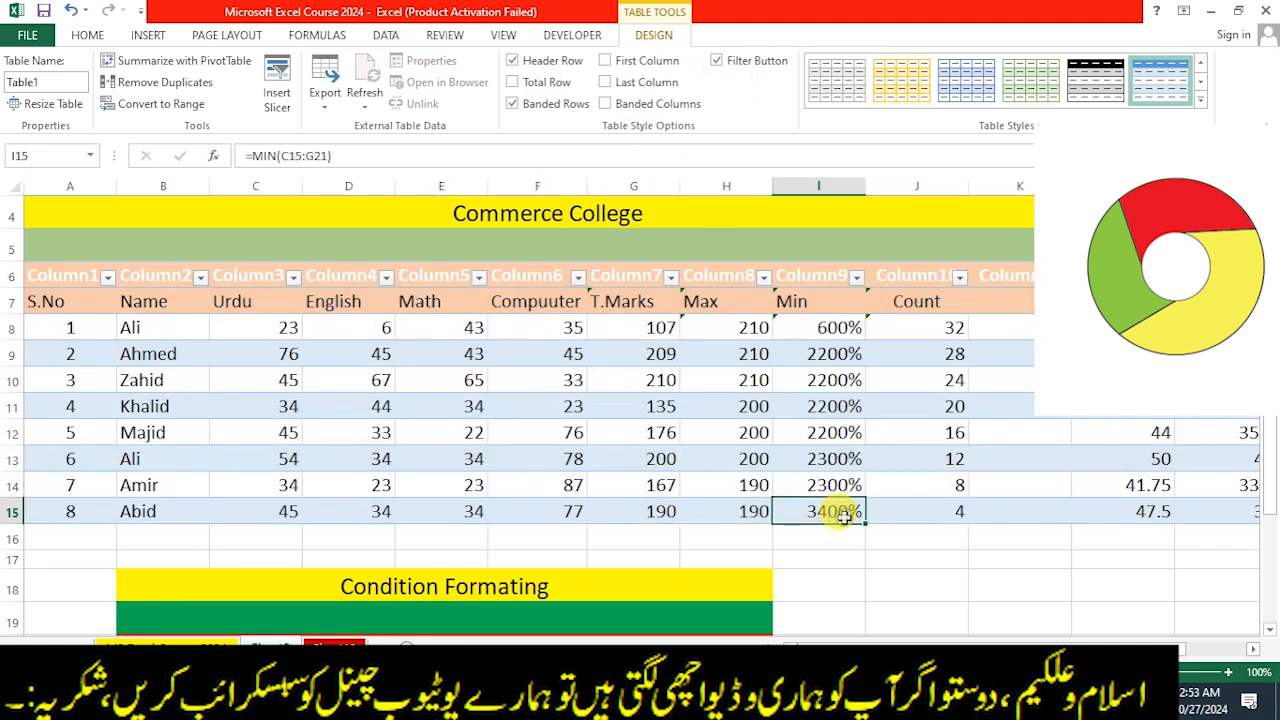
{"action": "left_click", "coordinate": [507, 332]}
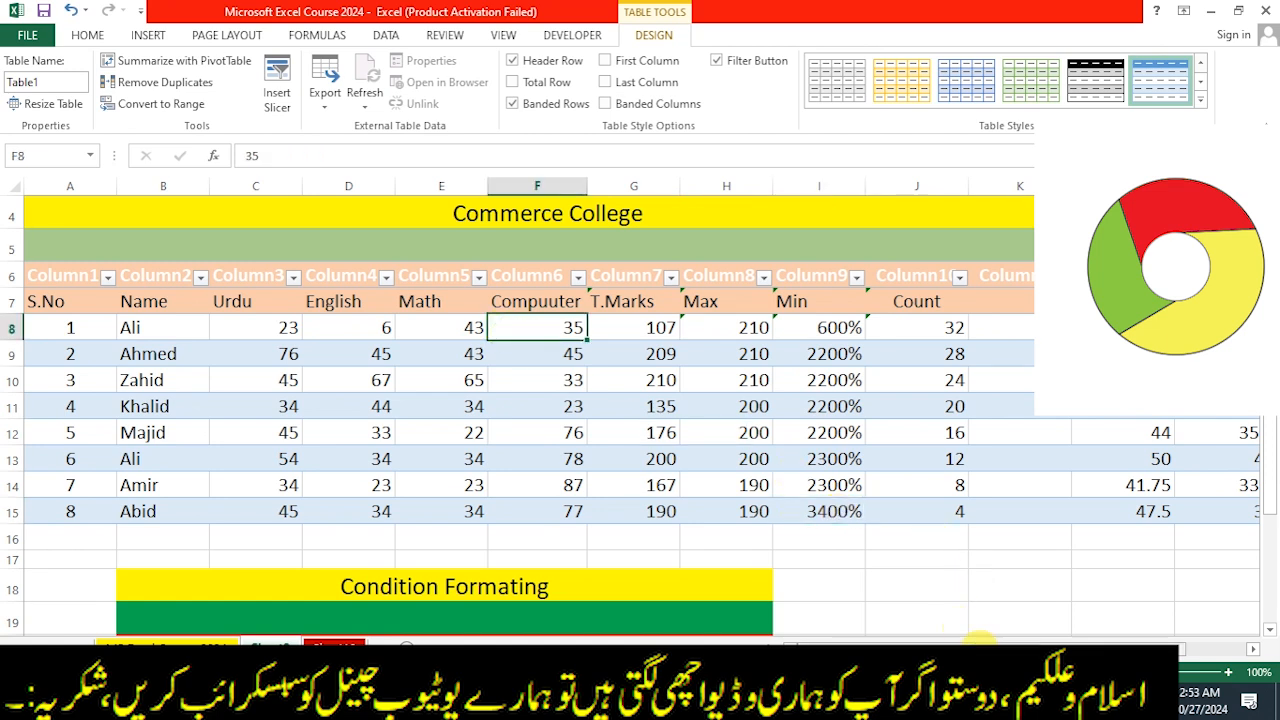
{"action": "left_click_drag", "start_coordinate": [980, 645], "coordinate": [992, 645]}
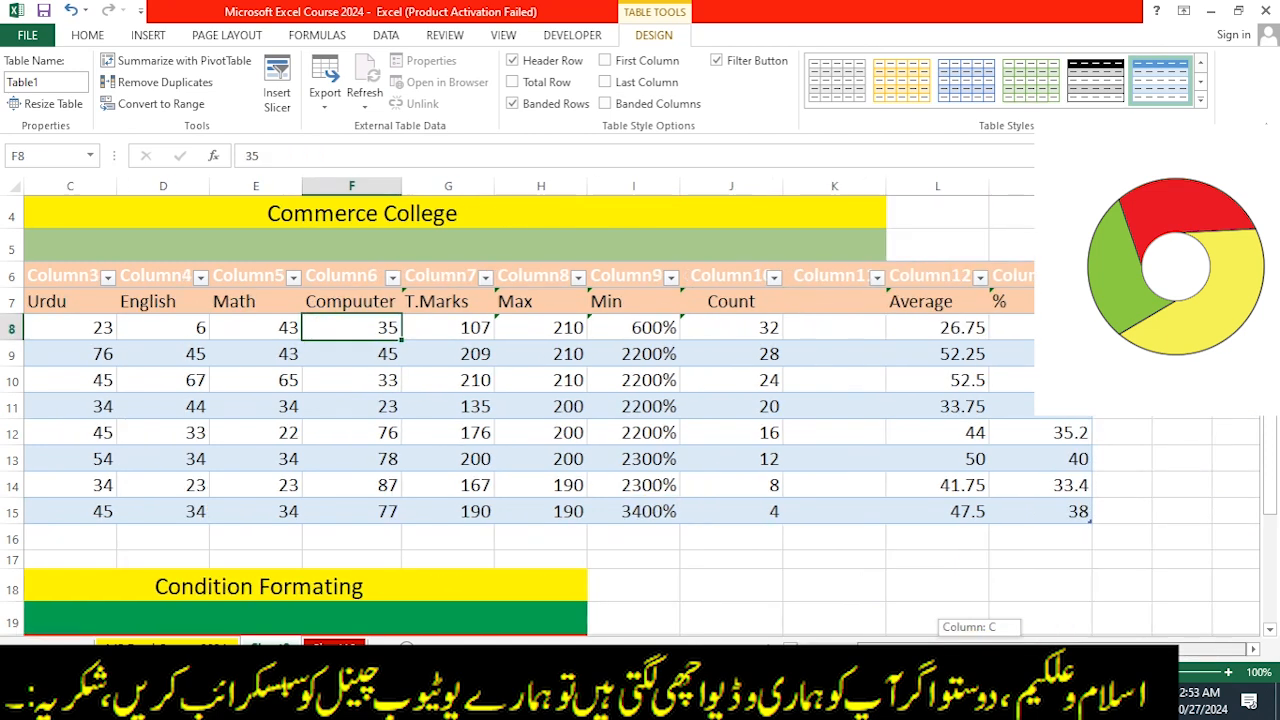
{"action": "left_click_drag", "start_coordinate": [1168, 672], "coordinate": [1060, 648]}
{"action": "left_click", "coordinate": [986, 647]}
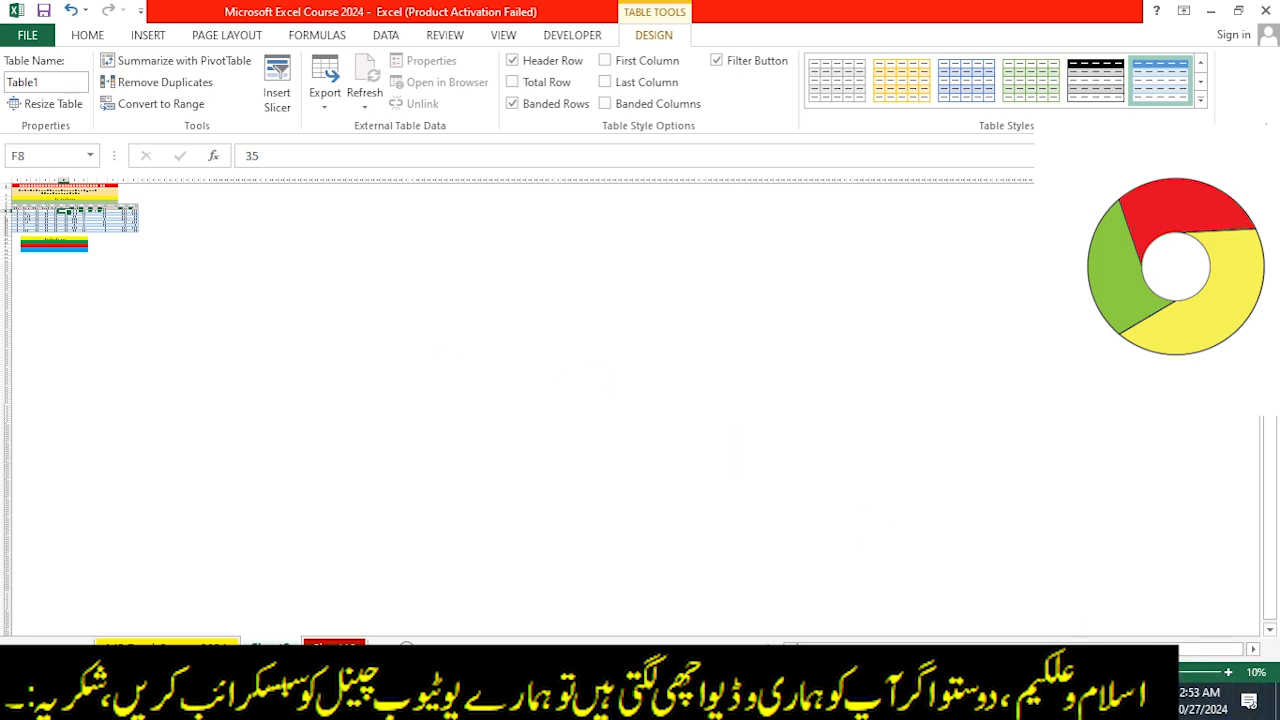
{"action": "left_click_drag", "start_coordinate": [1128, 672], "coordinate": [1157, 672]}
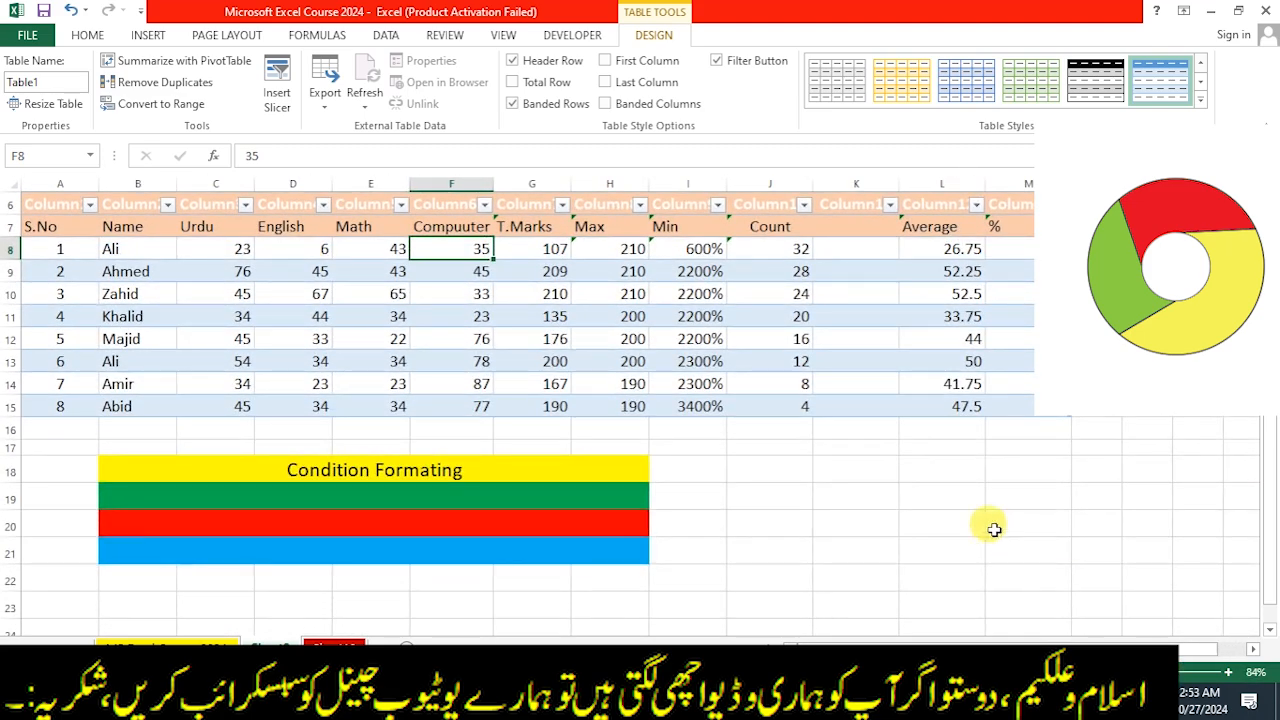
{"action": "scroll", "coordinate": [993, 529], "scroll_direction": "up", "scroll_amount": 2}
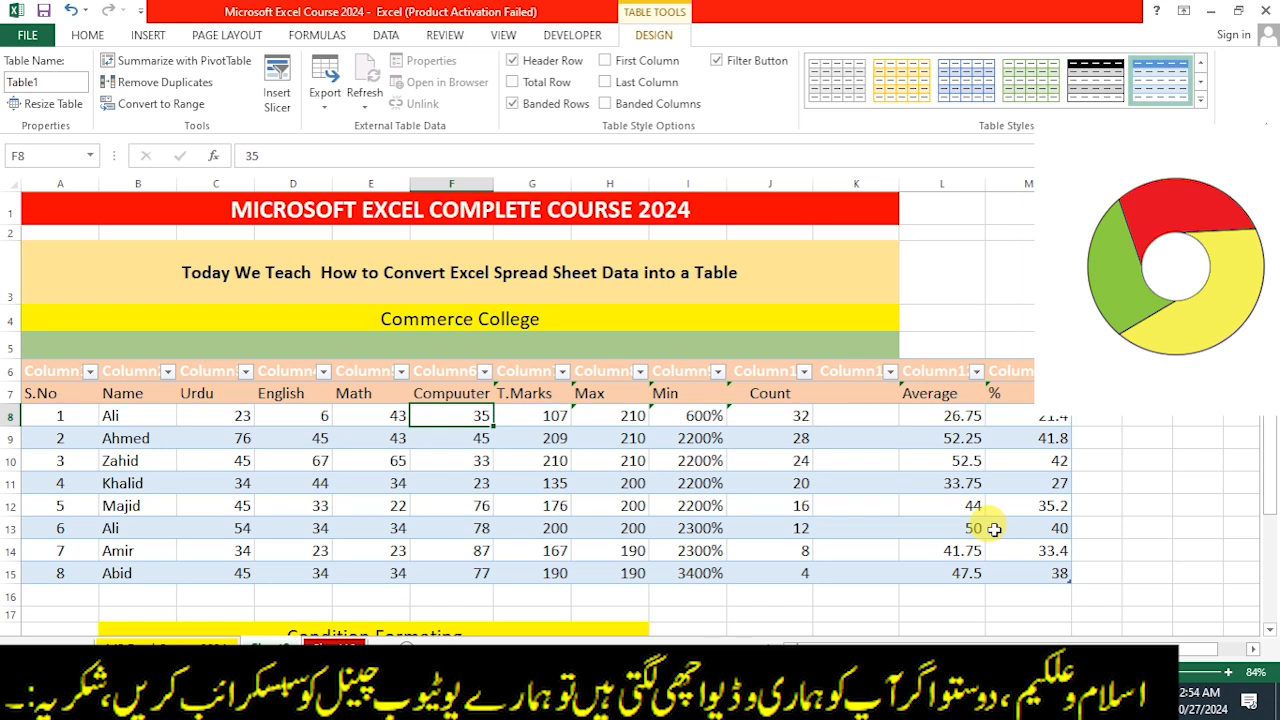
{"action": "left_click", "coordinate": [563, 416]}
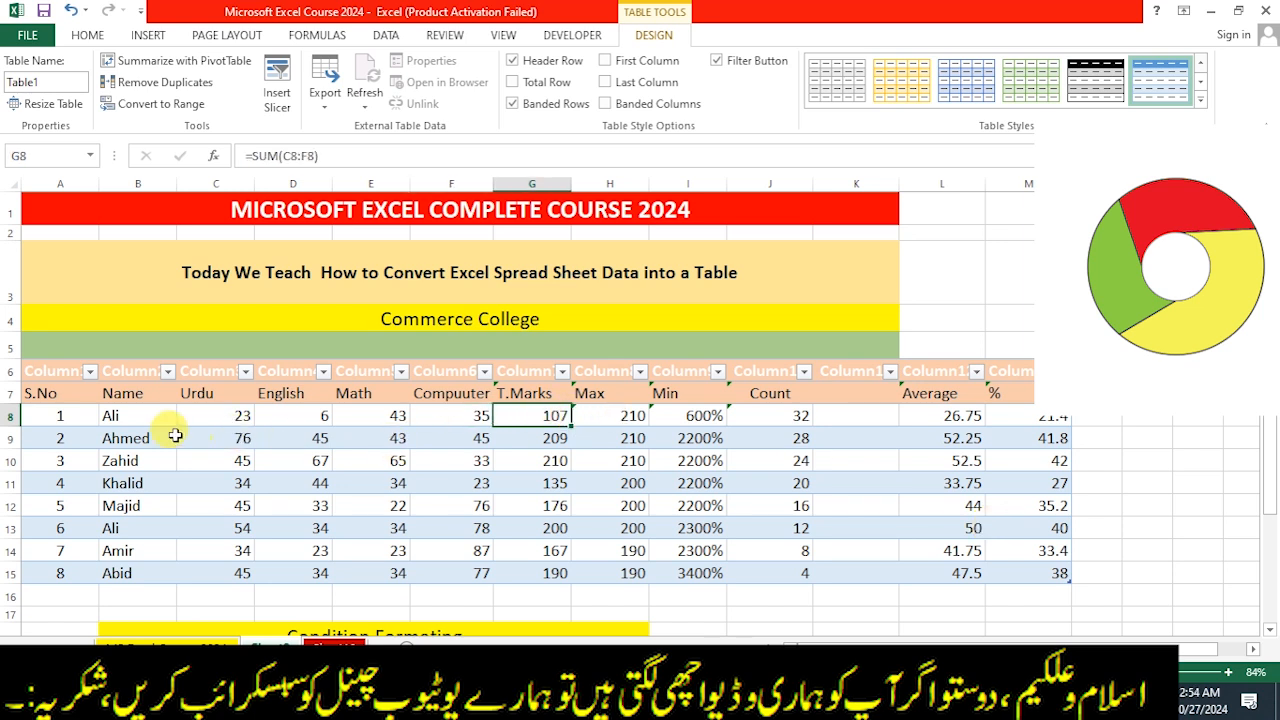
{"action": "left_click", "coordinate": [128, 437]}
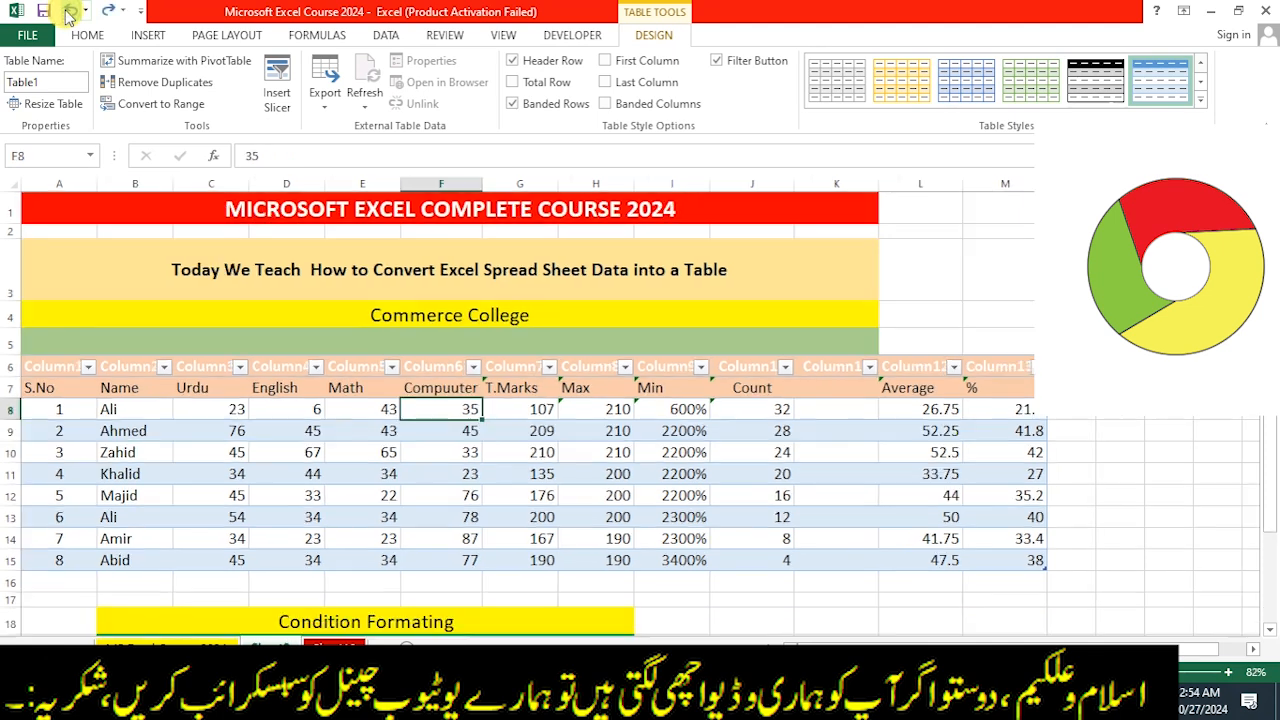
Step: Undo the zoom changes and the table conversion of the marks data
{"action": "left_click", "coordinate": [68, 12]}
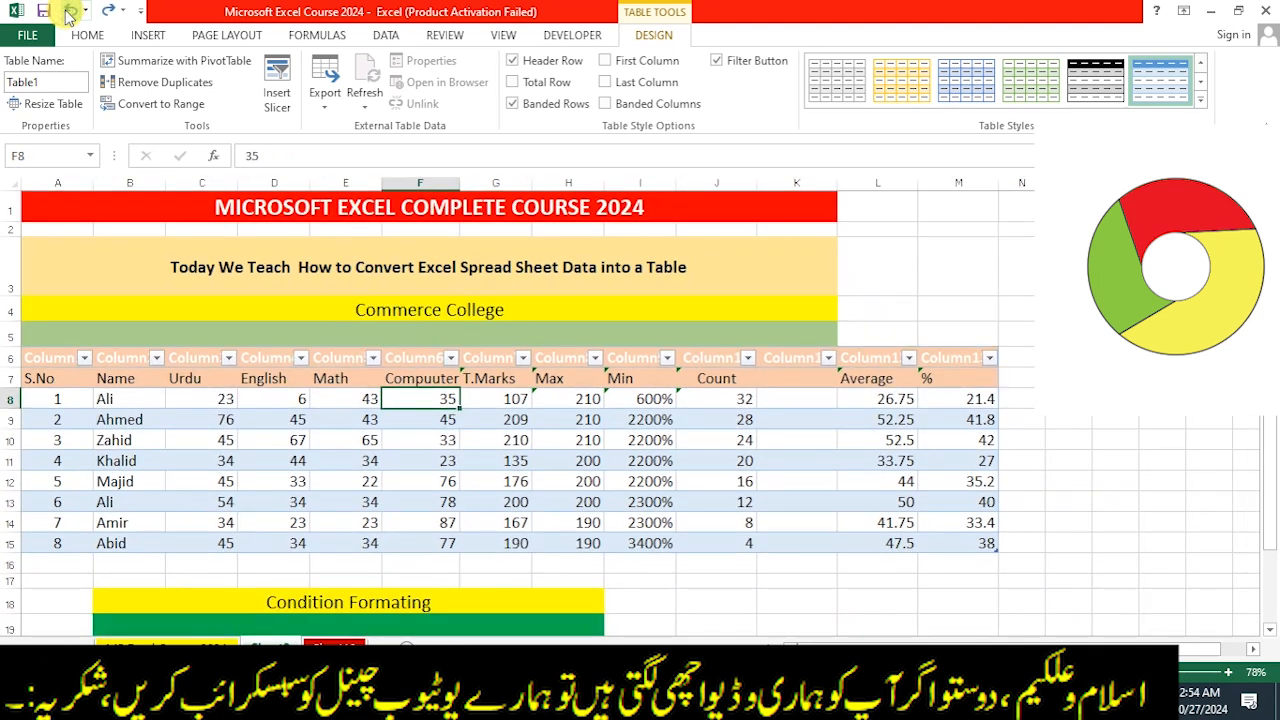
{"action": "left_click", "coordinate": [68, 12]}
{"action": "left_click", "coordinate": [68, 12]}
{"action": "left_click", "coordinate": [68, 12]}
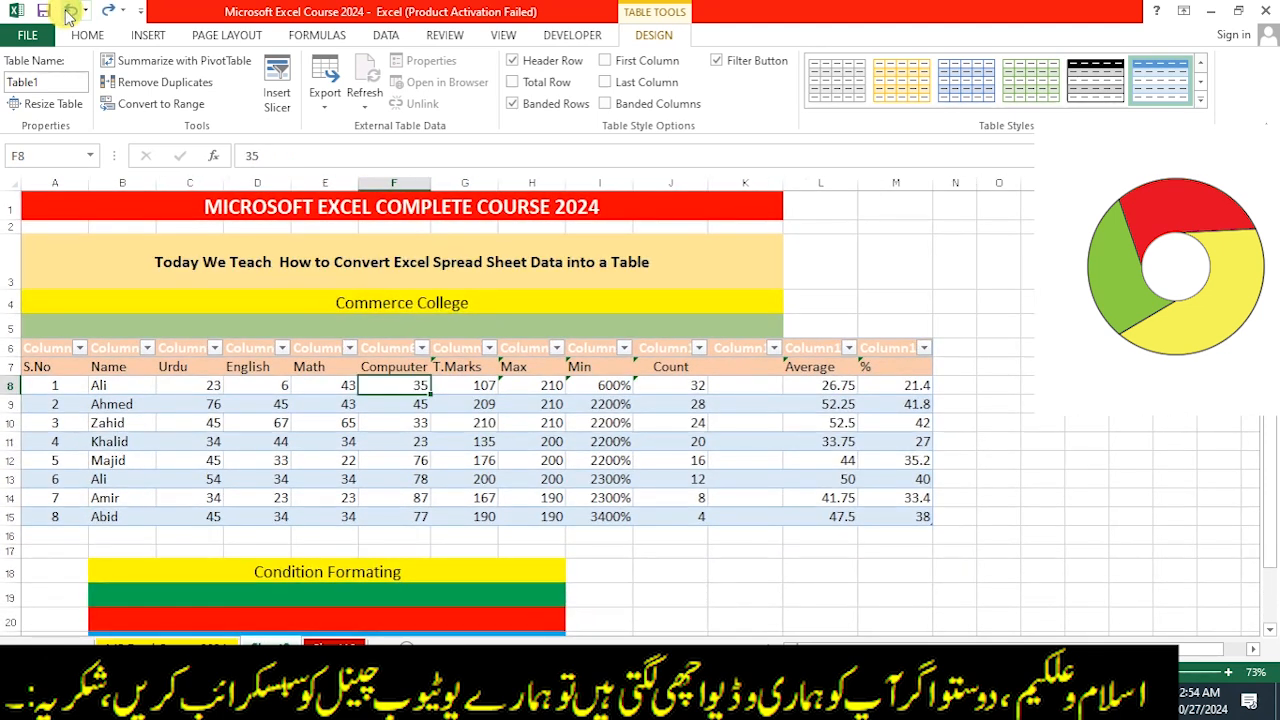
{"action": "left_click", "coordinate": [68, 12]}
{"action": "left_click", "coordinate": [68, 12]}
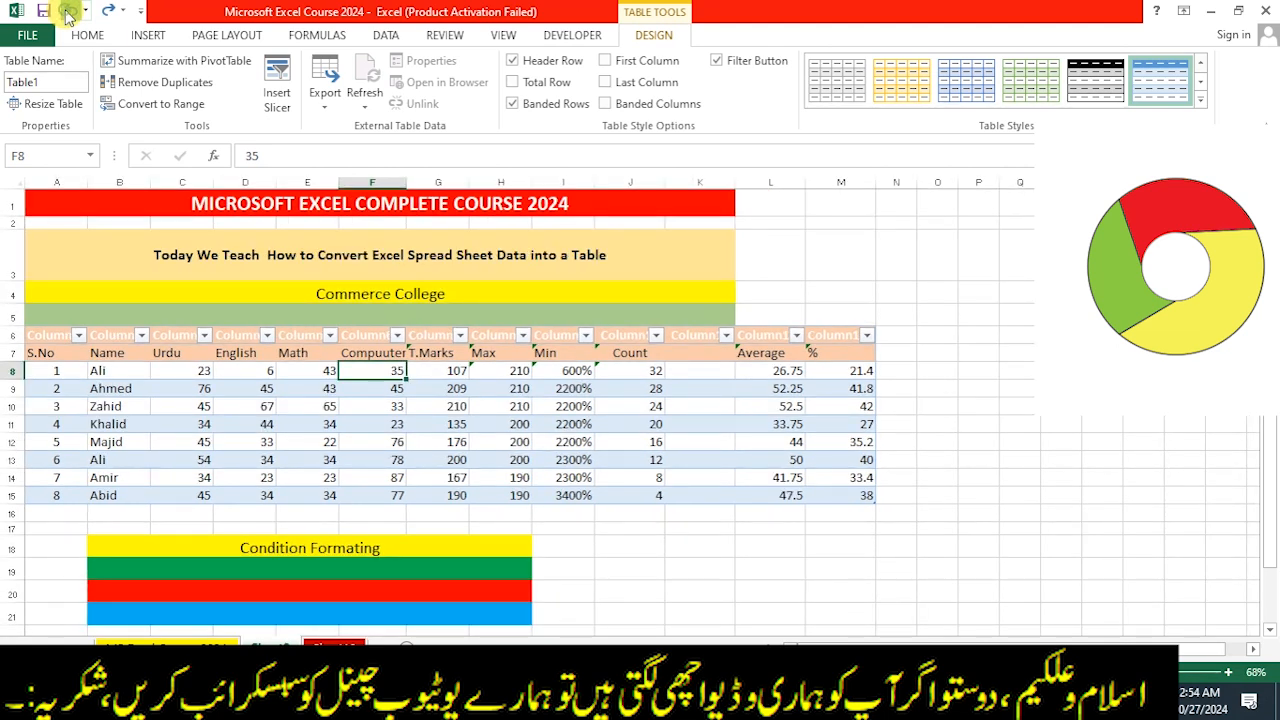
{"action": "left_click", "coordinate": [68, 12]}
{"action": "left_click", "coordinate": [68, 12]}
{"action": "left_click", "coordinate": [68, 12]}
{"action": "left_click", "coordinate": [68, 12]}
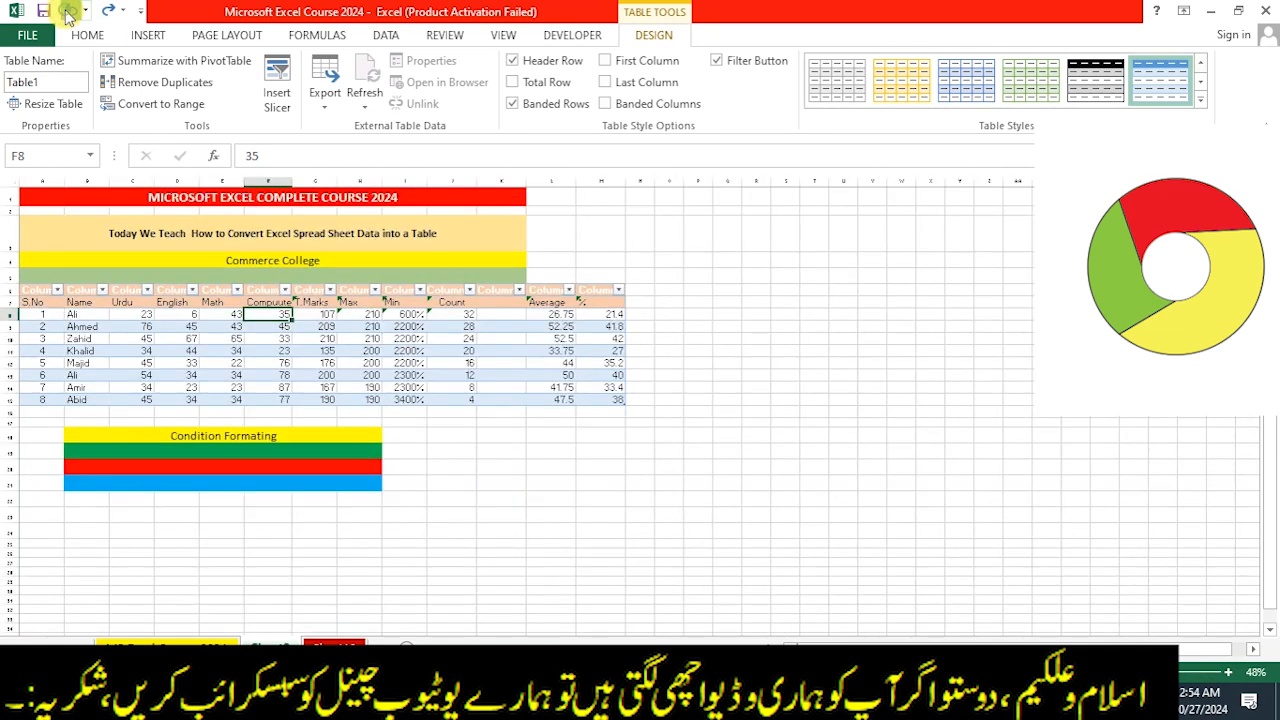
{"action": "left_click", "coordinate": [68, 12]}
{"action": "left_click", "coordinate": [68, 12]}
{"action": "left_click", "coordinate": [68, 12]}
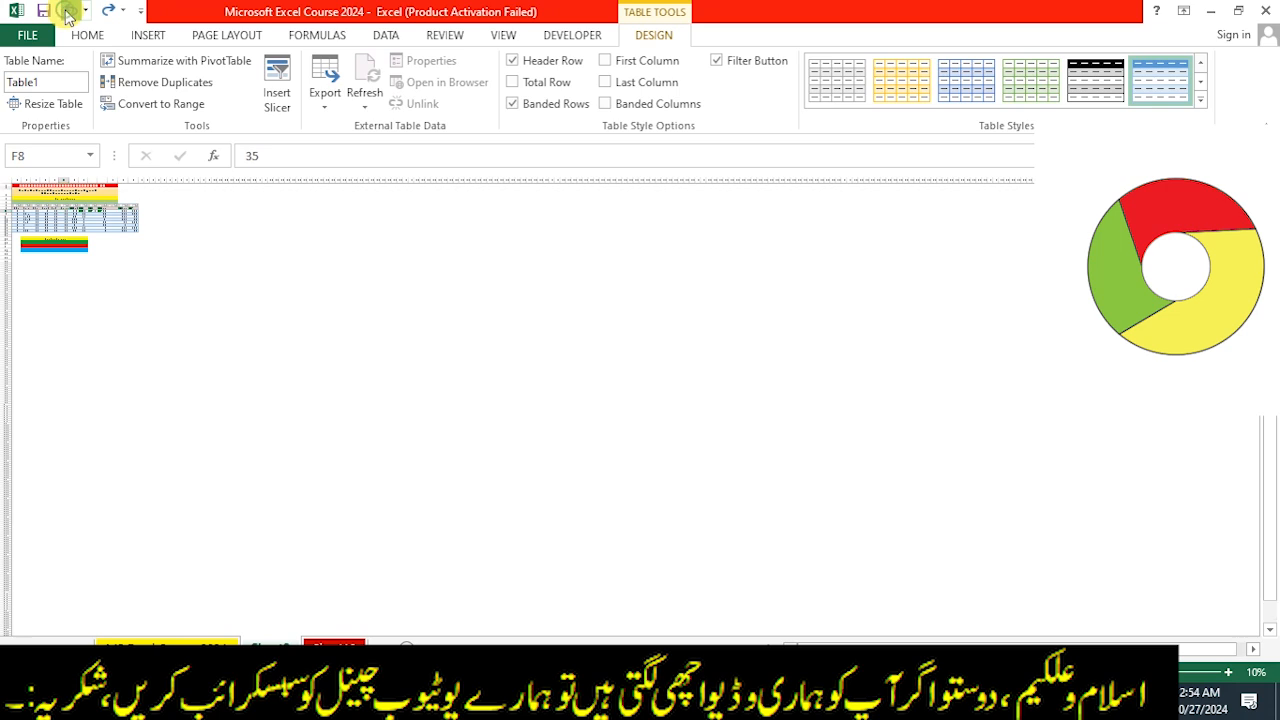
{"action": "left_click", "coordinate": [68, 12]}
{"action": "left_click", "coordinate": [68, 12]}
{"action": "left_click", "coordinate": [68, 12]}
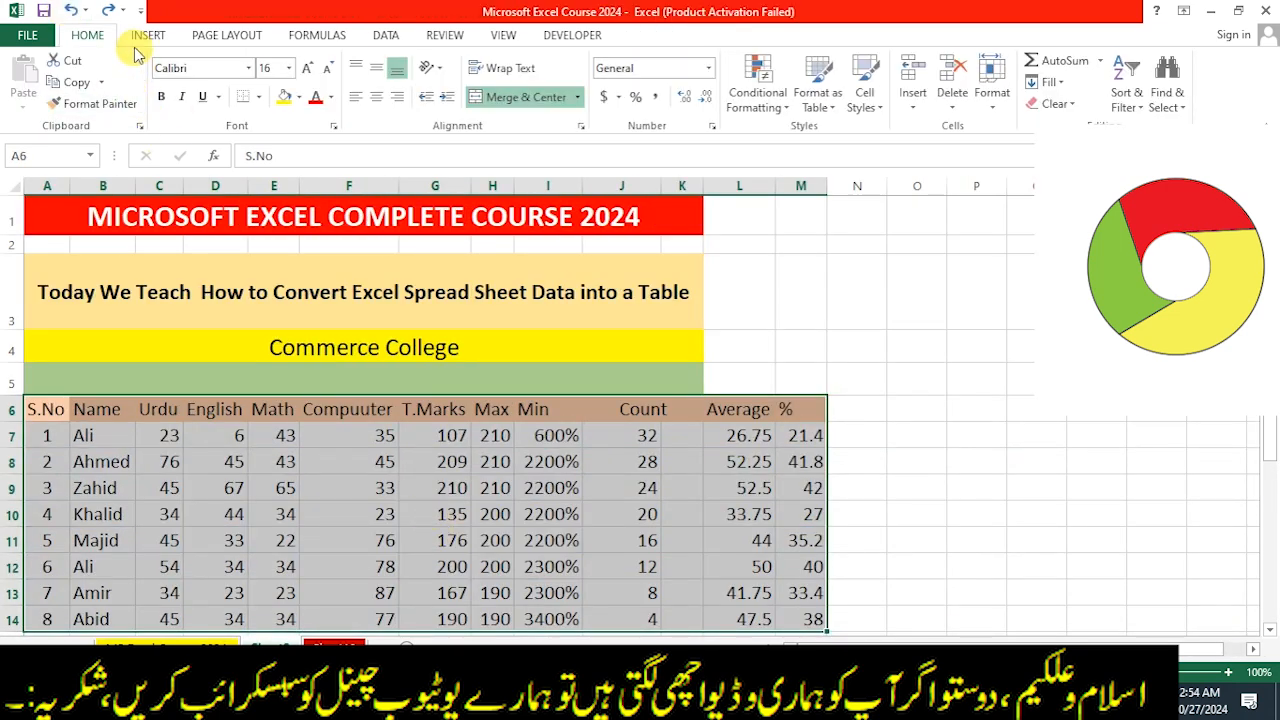
Step: Apply All Borders to the marks range A6:M14
{"action": "left_click", "coordinate": [259, 97]}
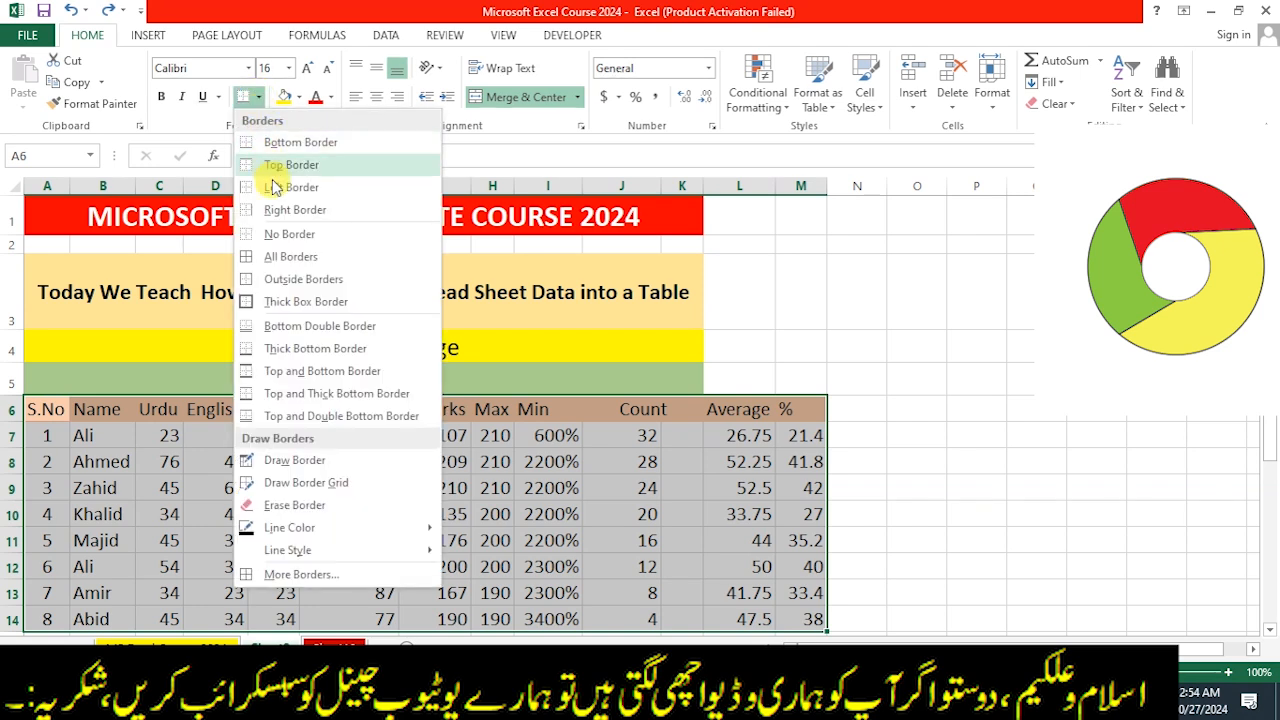
{"action": "left_click", "coordinate": [295, 257]}
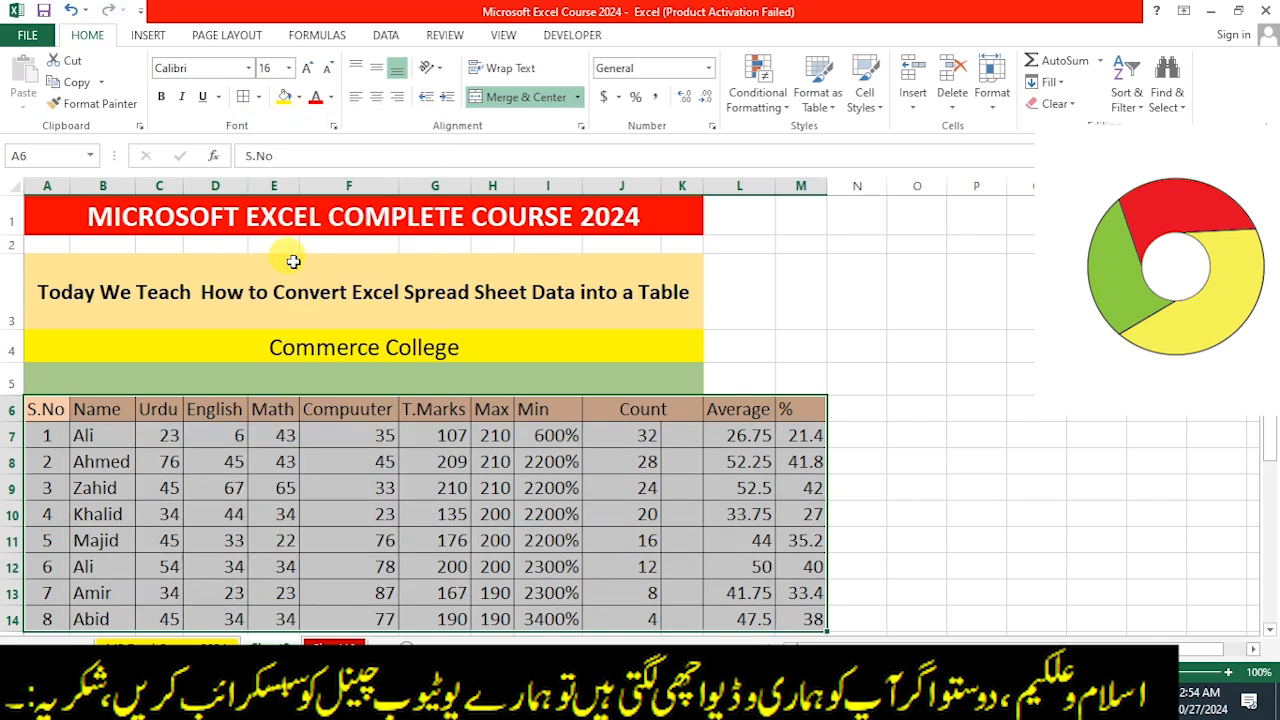
{"action": "left_click", "coordinate": [893, 545]}
{"action": "scroll", "coordinate": [715, 494], "scroll_direction": "down", "scroll_amount": 6}
{"action": "scroll", "coordinate": [703, 494], "scroll_direction": "up", "scroll_amount": 6}
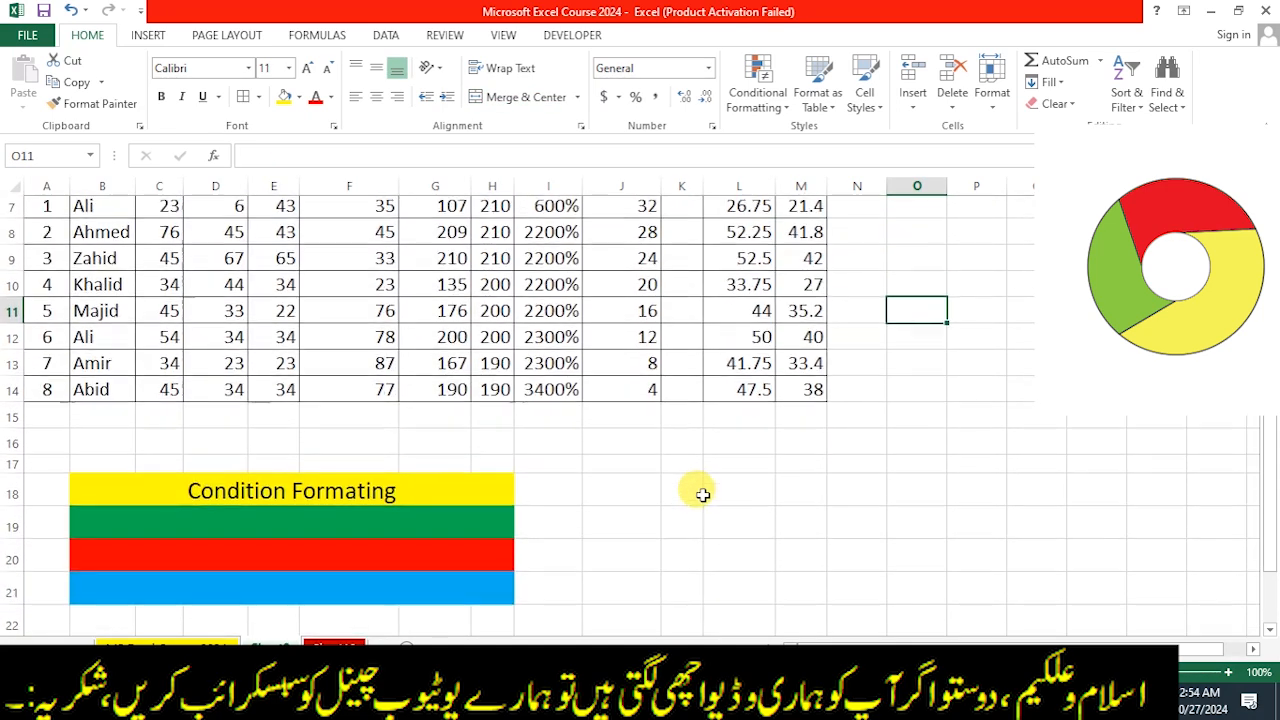
{"action": "scroll", "coordinate": [703, 494], "scroll_direction": "down", "scroll_amount": 2}
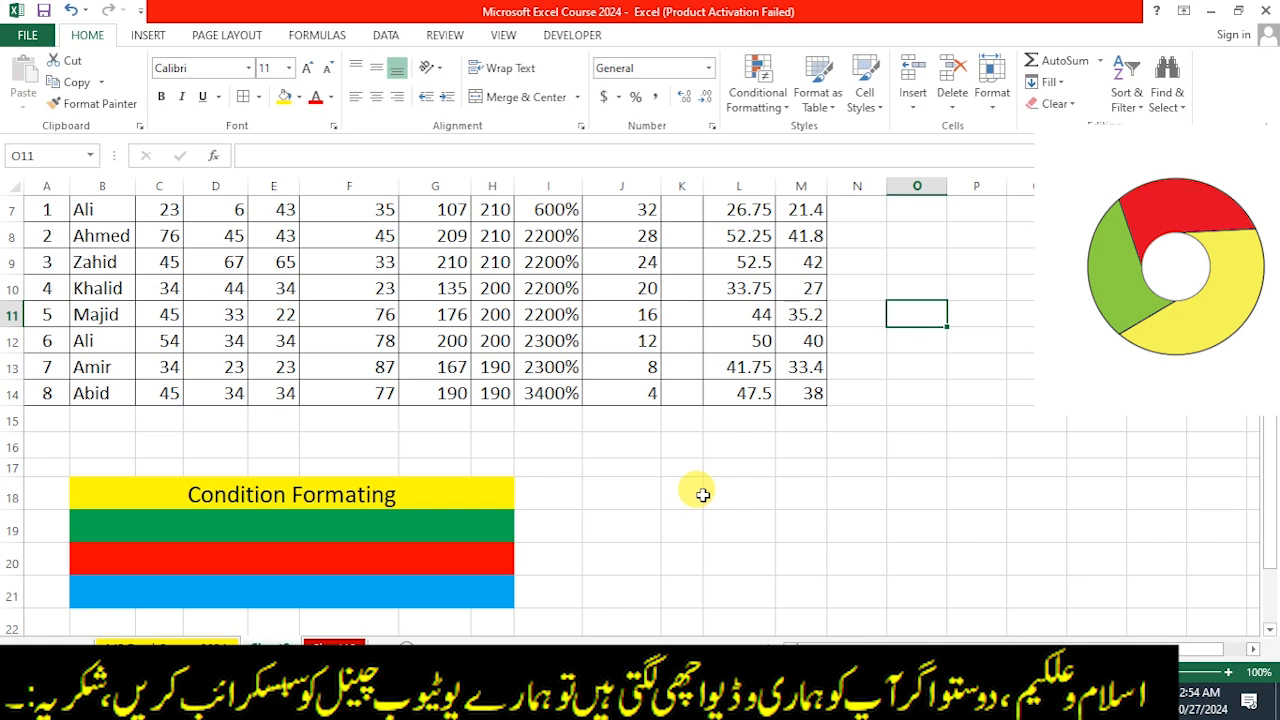
{"action": "scroll", "coordinate": [703, 494], "scroll_direction": "up", "scroll_amount": 2}
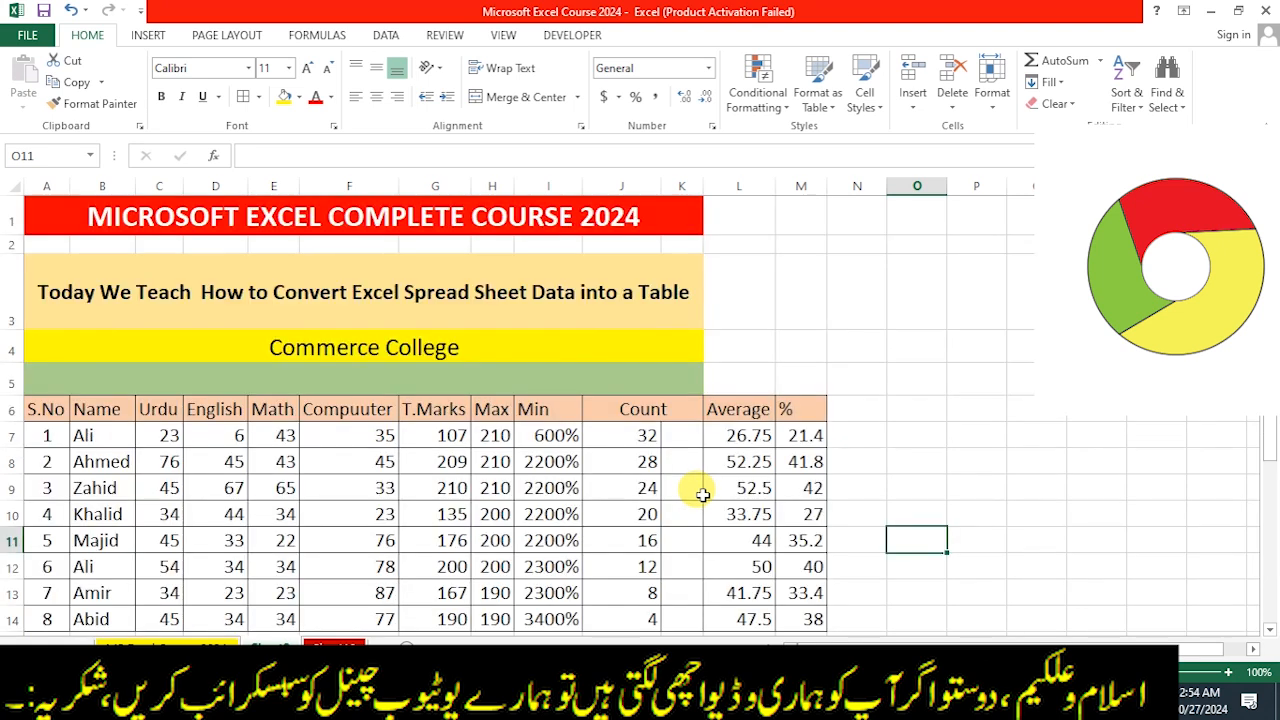
{"action": "left_click", "coordinate": [890, 320]}
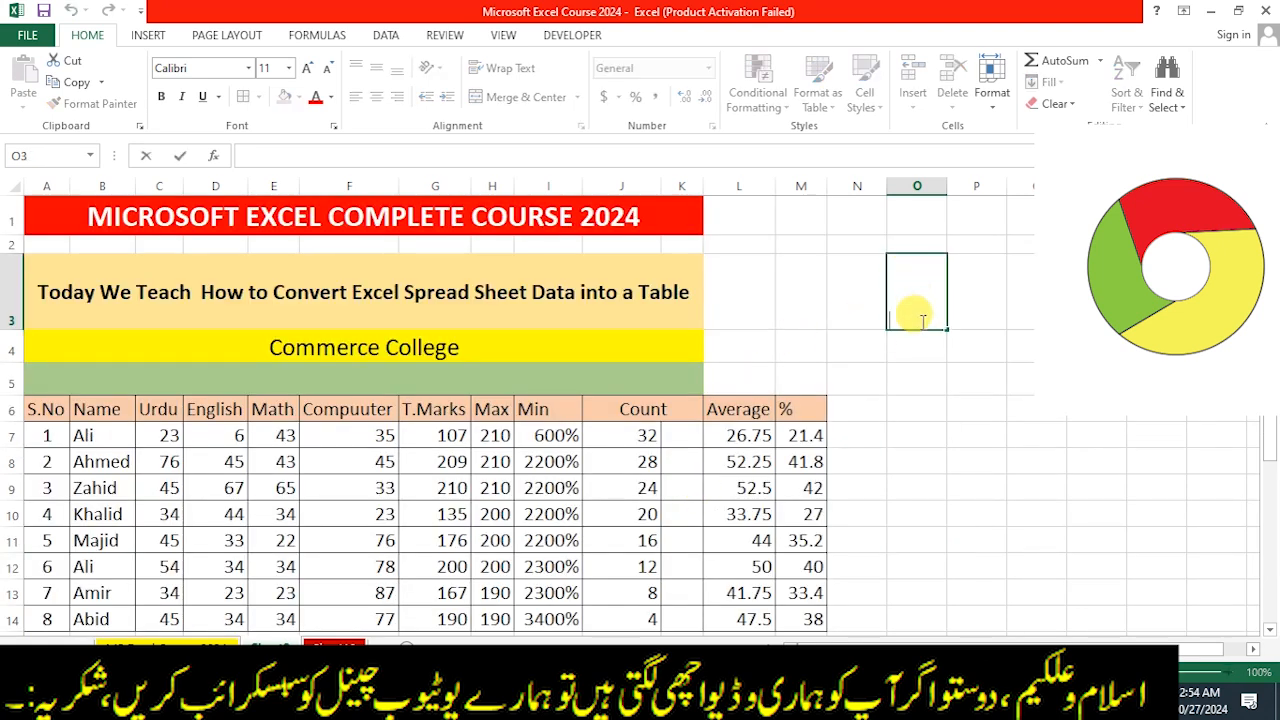
{"action": "left_click", "coordinate": [918, 343]}
{"action": "left_click", "coordinate": [927, 516]}
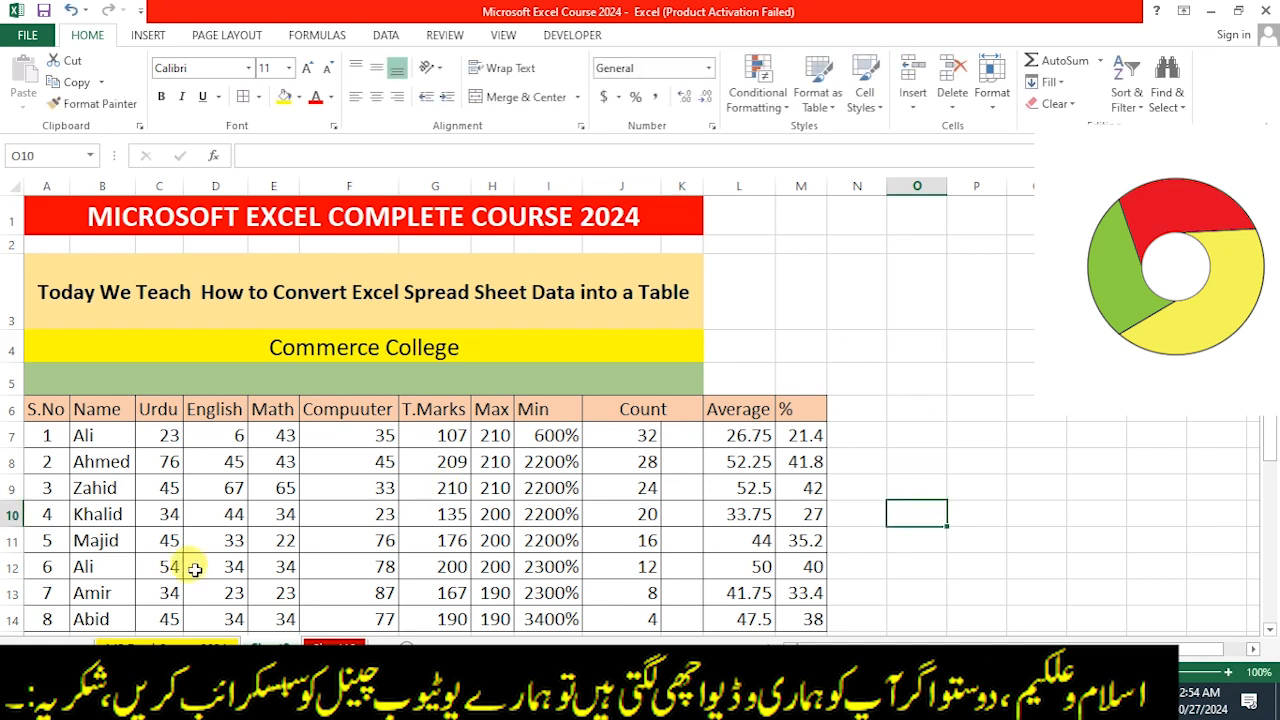
{"action": "left_click", "coordinate": [218, 540]}
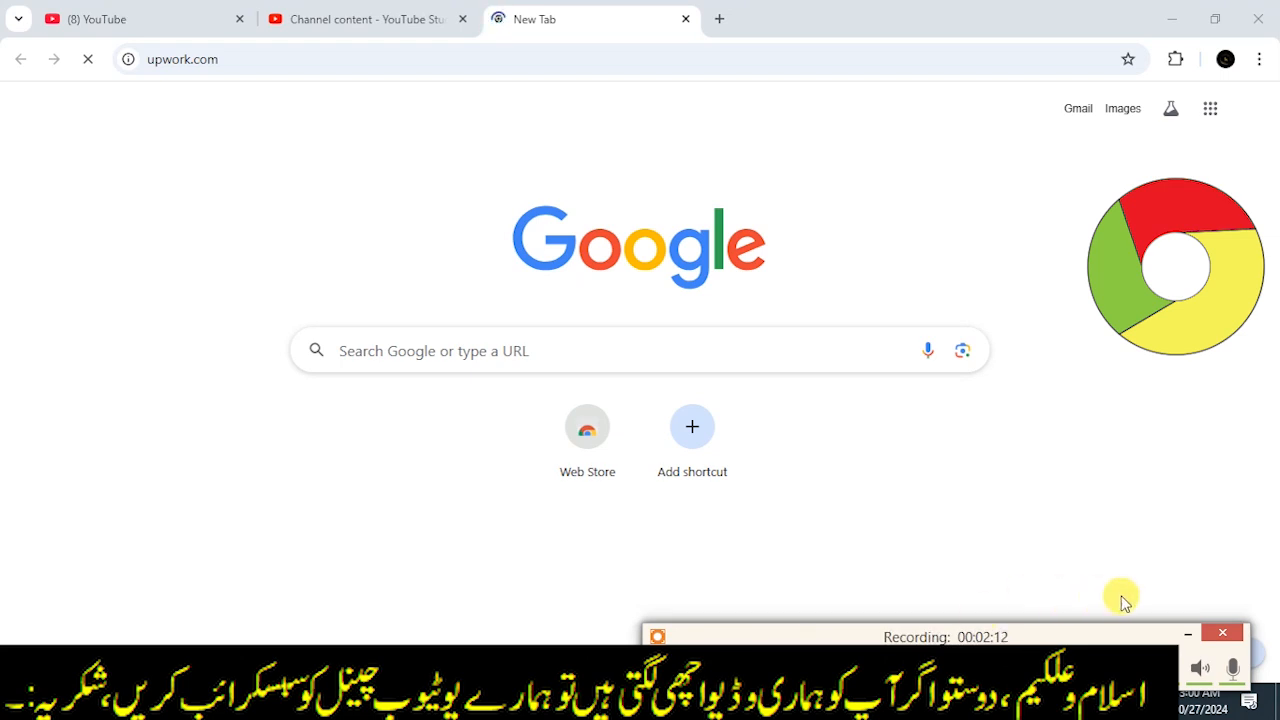
{"action": "left_click", "coordinate": [1184, 633]}
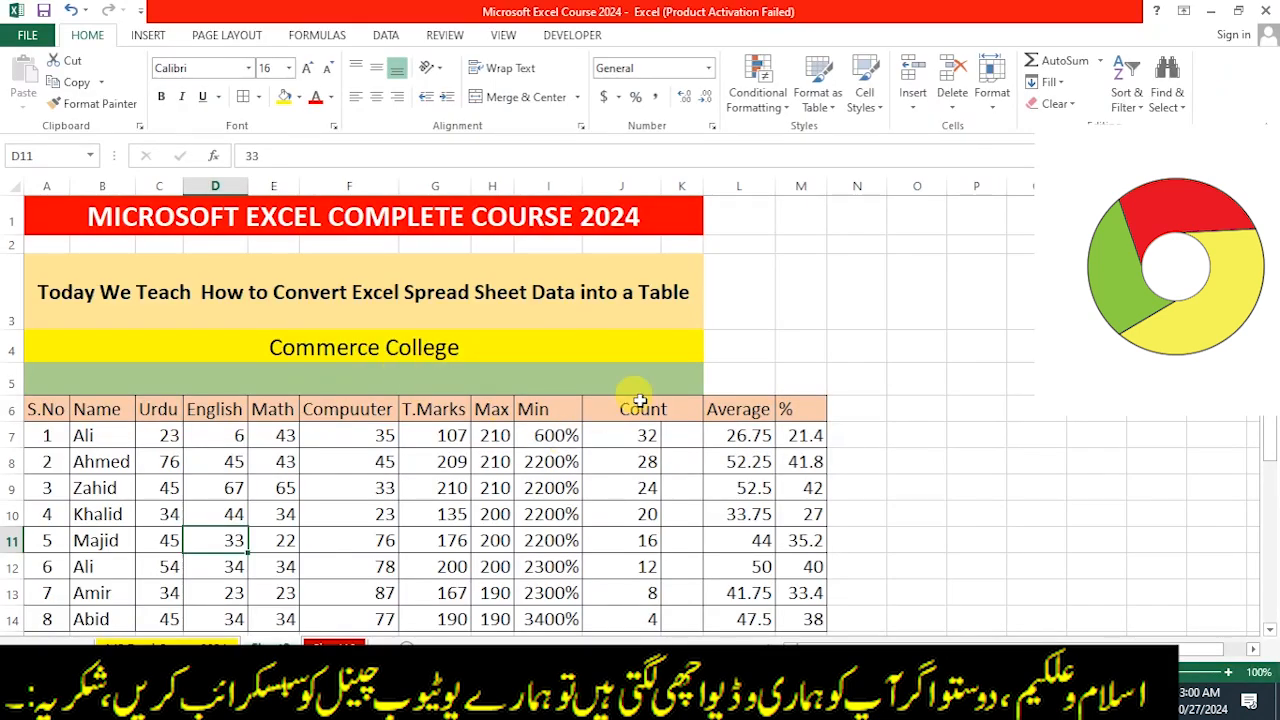
{"action": "left_click", "coordinate": [749, 368]}
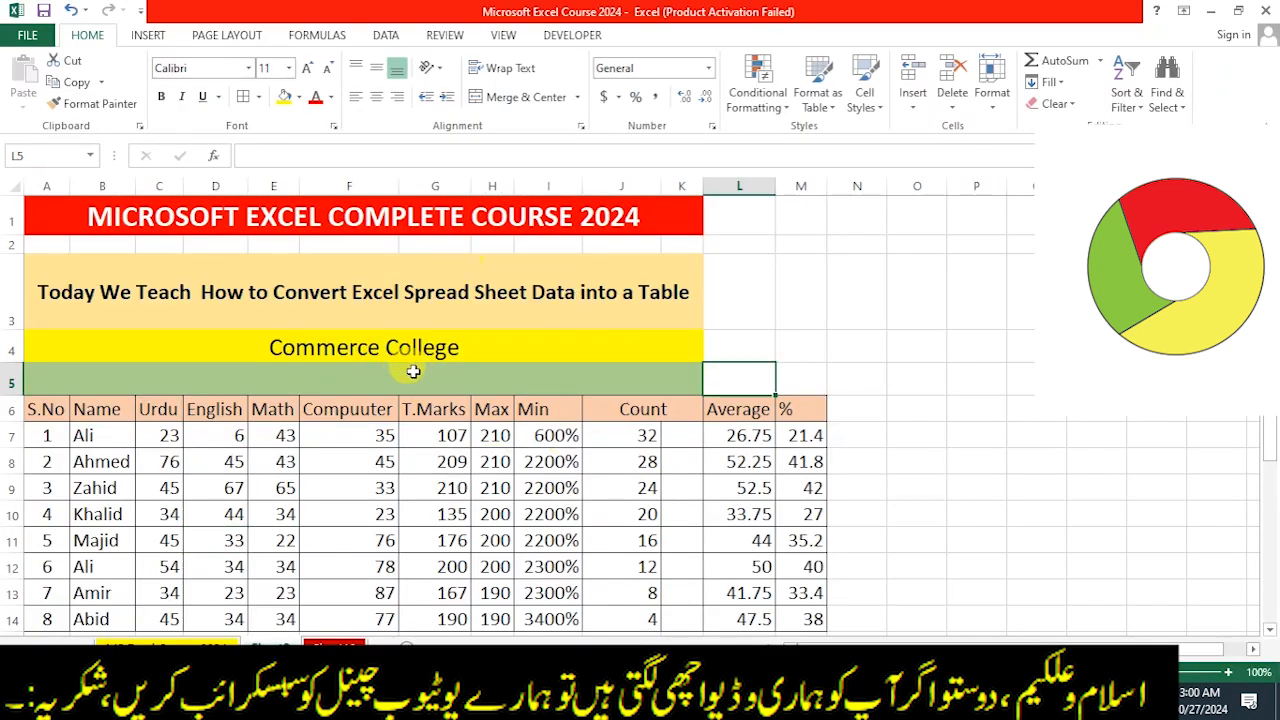
Step: Select the bordered marks range A6:M14, including the header row
{"action": "scroll", "coordinate": [413, 370], "scroll_direction": "down", "scroll_amount": 1}
{"action": "scroll", "coordinate": [413, 370], "scroll_direction": "down", "scroll_amount": 1}
{"action": "left_click_drag", "start_coordinate": [40, 270], "coordinate": [790, 486]}
{"action": "left_click", "coordinate": [146, 34]}
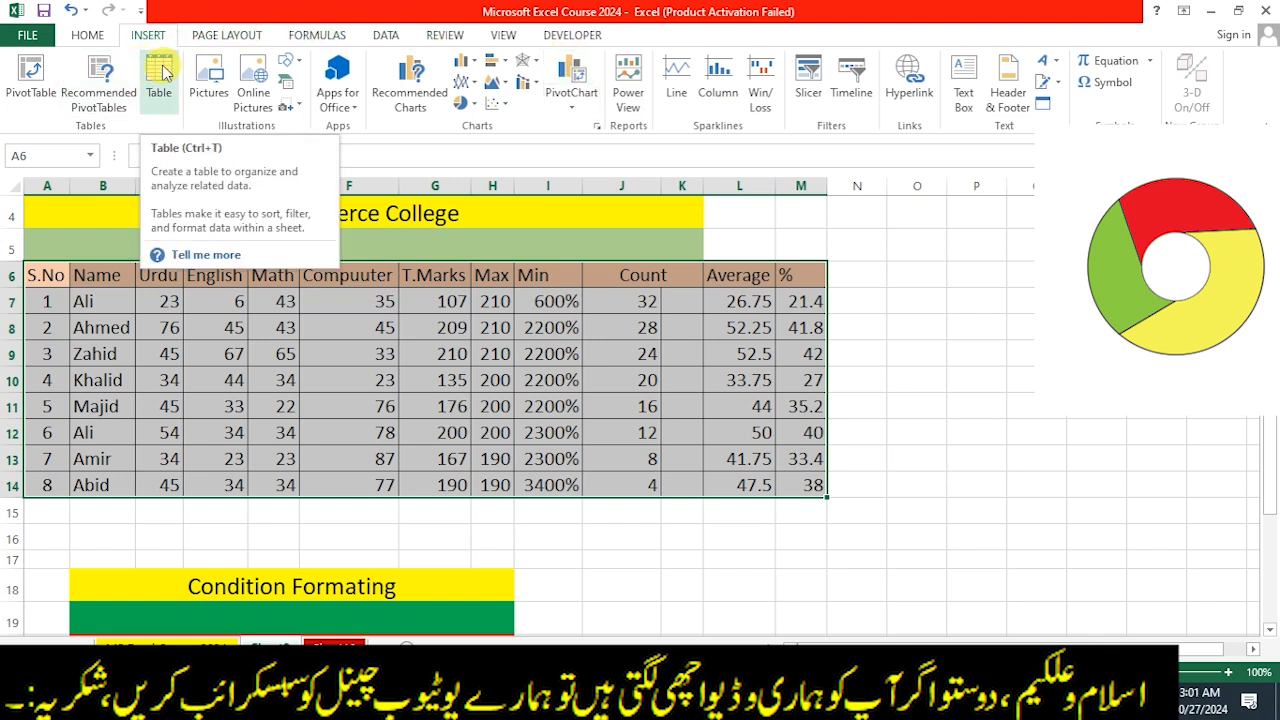
{"action": "left_click", "coordinate": [229, 36]}
{"action": "left_click", "coordinate": [305, 35]}
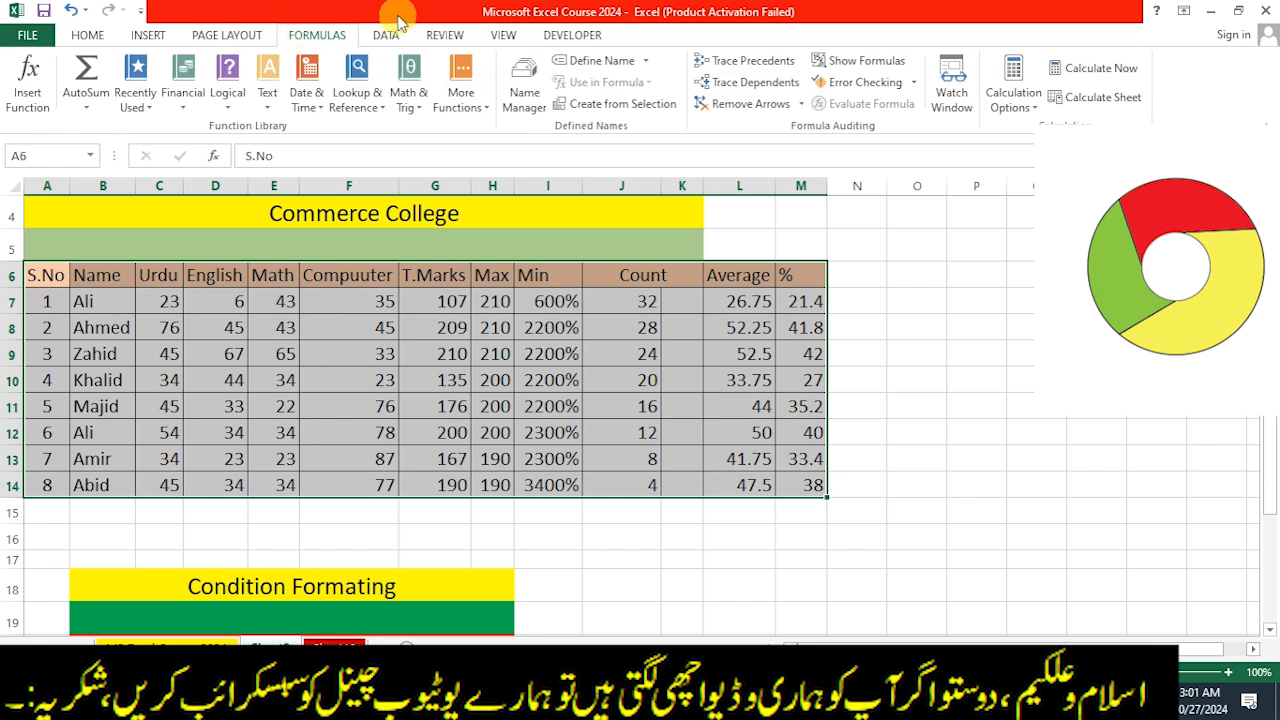
{"action": "left_click", "coordinate": [386, 35]}
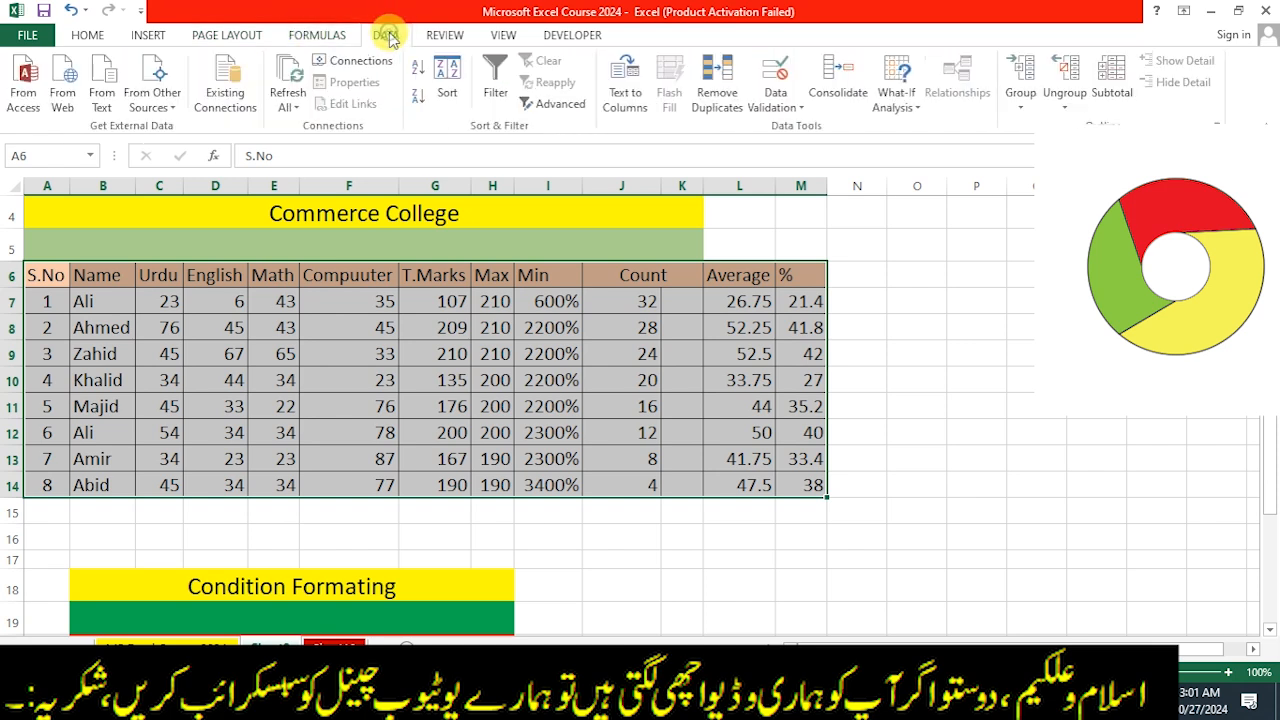
{"action": "left_click", "coordinate": [446, 33]}
{"action": "left_click", "coordinate": [502, 34]}
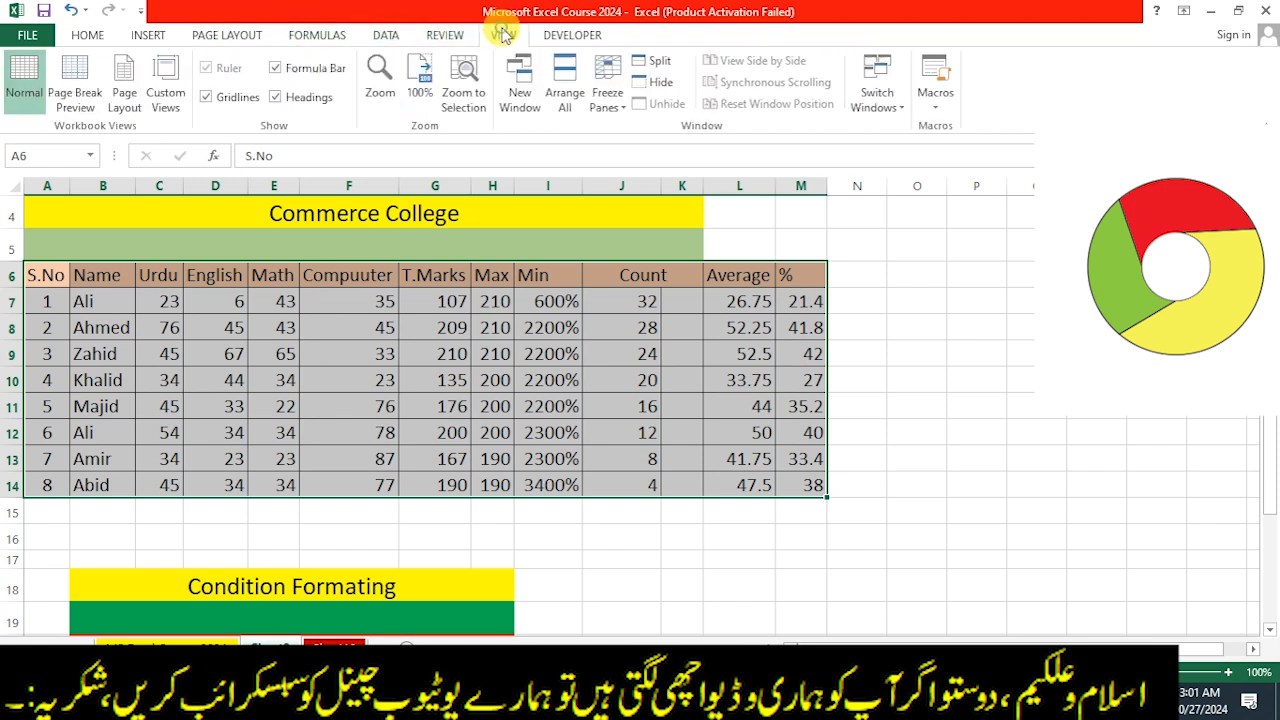
{"action": "left_click", "coordinate": [572, 35]}
Step: Convert the selected marks range A6:M14 into a table with the My table has headers option on
{"action": "left_click", "coordinate": [148, 35]}
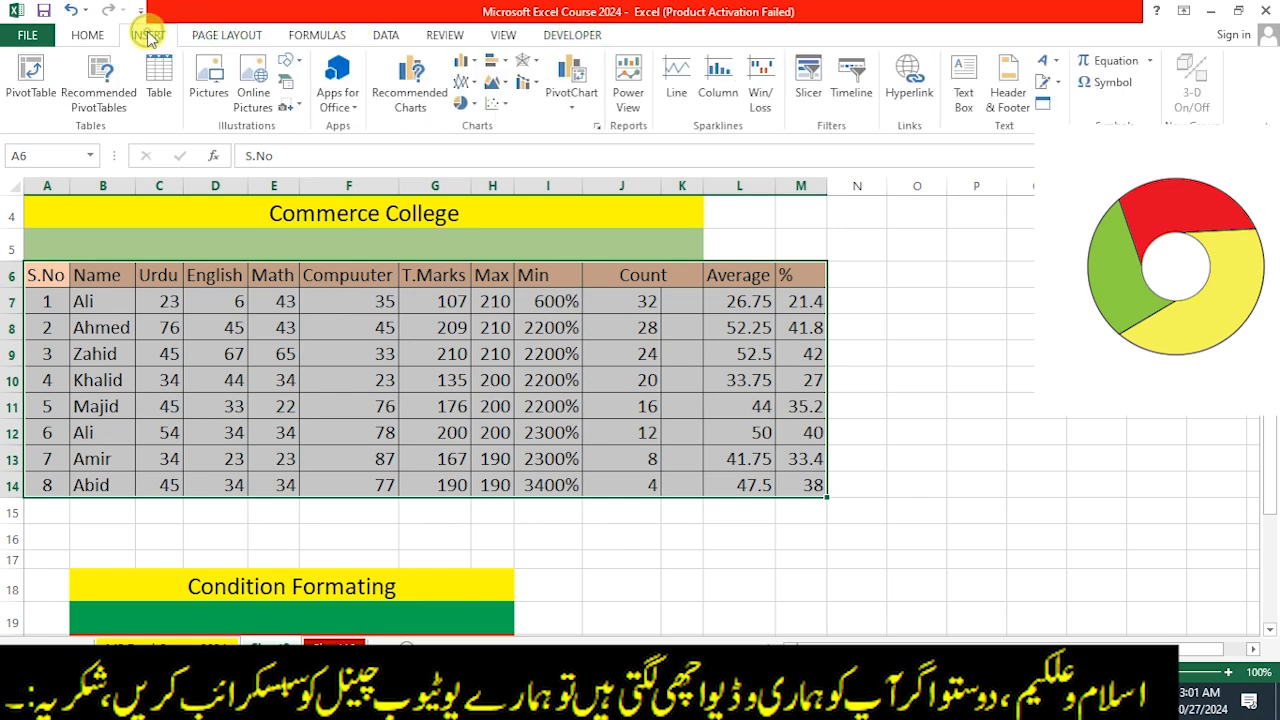
{"action": "left_click", "coordinate": [165, 80]}
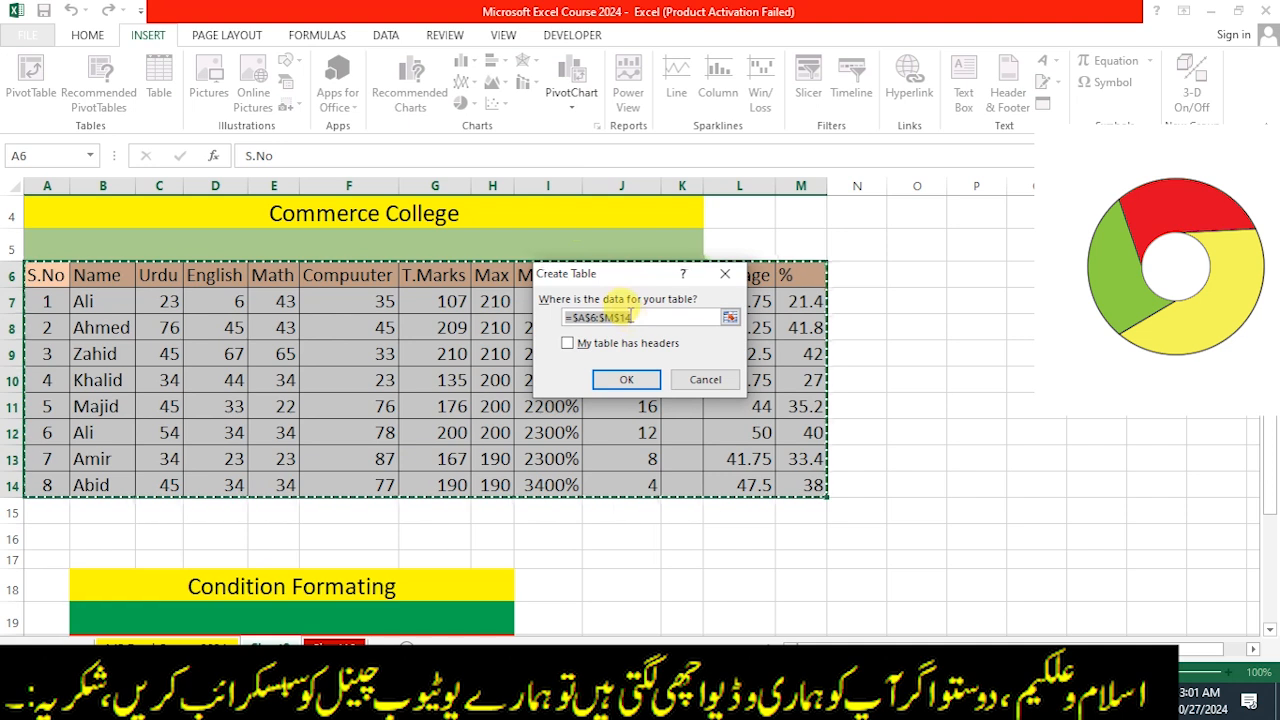
{"action": "left_click", "coordinate": [603, 344]}
{"action": "left_click", "coordinate": [625, 380]}
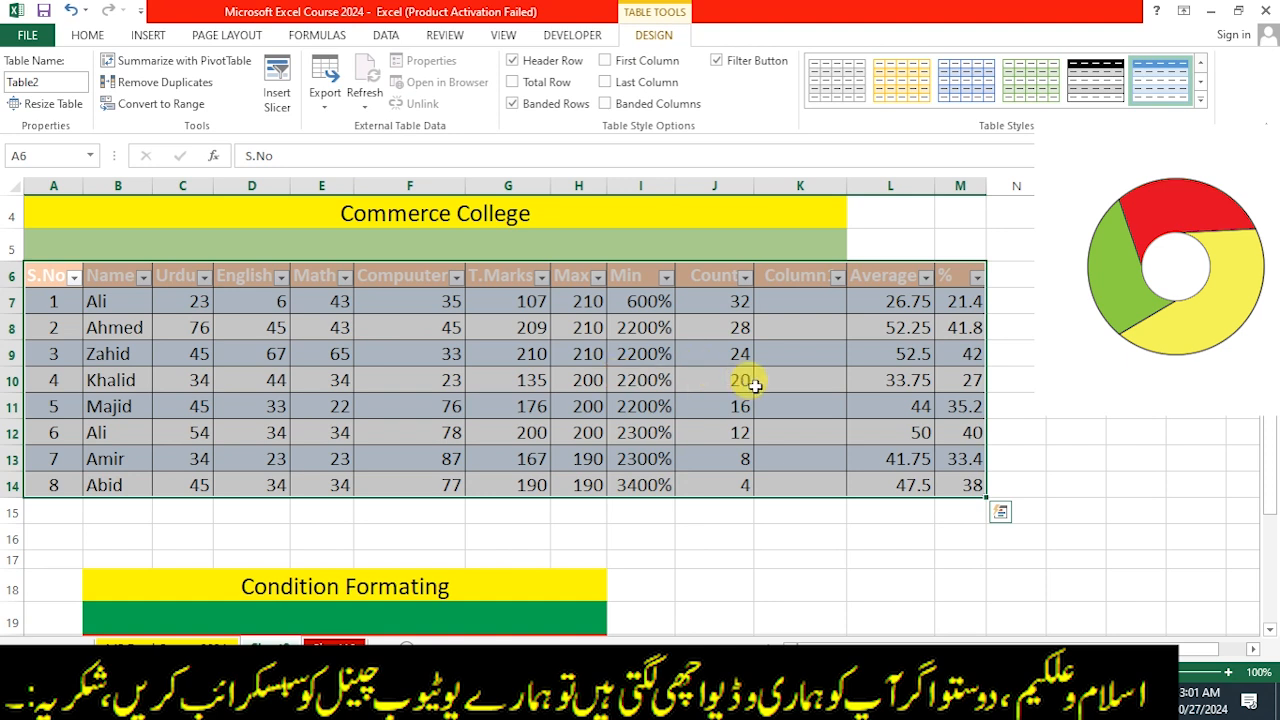
Step: Examine the new marks table's rows and header, and look through the S.No column's filter options
{"action": "left_click", "coordinate": [757, 388]}
{"action": "scroll", "coordinate": [757, 388], "scroll_direction": "up", "scroll_amount": 1}
{"action": "scroll", "coordinate": [757, 388], "scroll_direction": "down", "scroll_amount": 2}
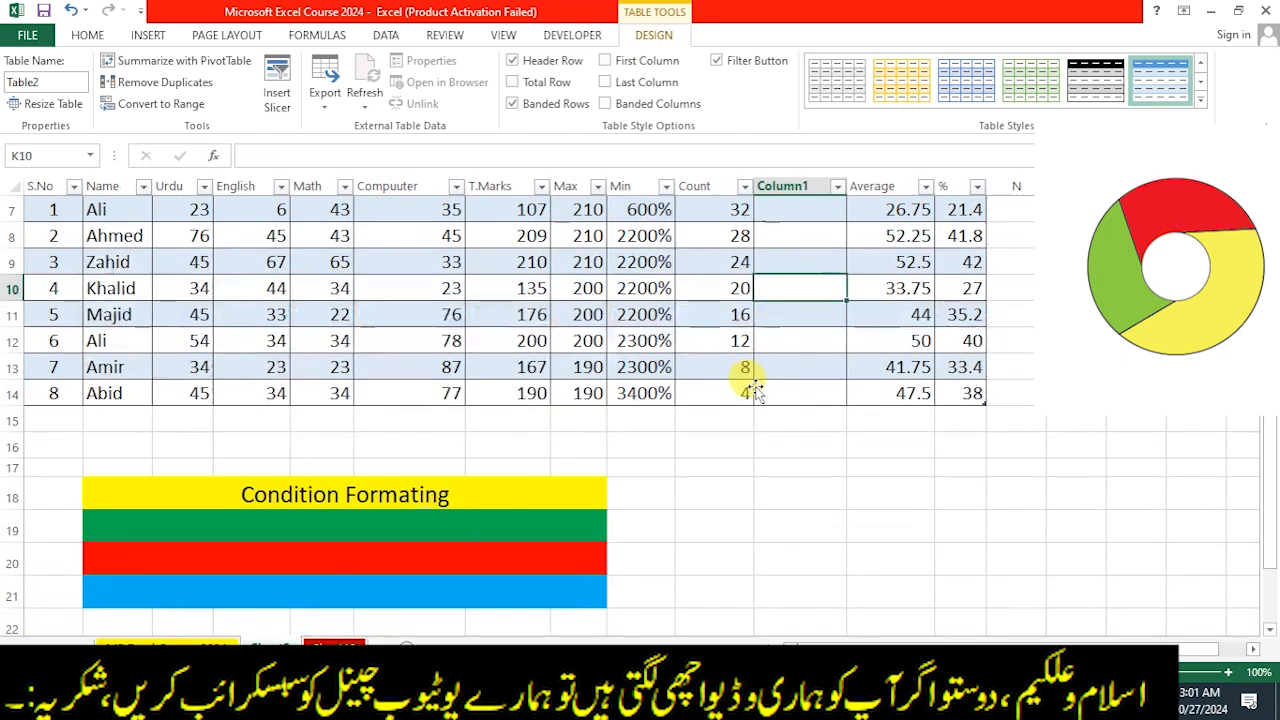
{"action": "scroll", "coordinate": [757, 388], "scroll_direction": "up", "scroll_amount": 1}
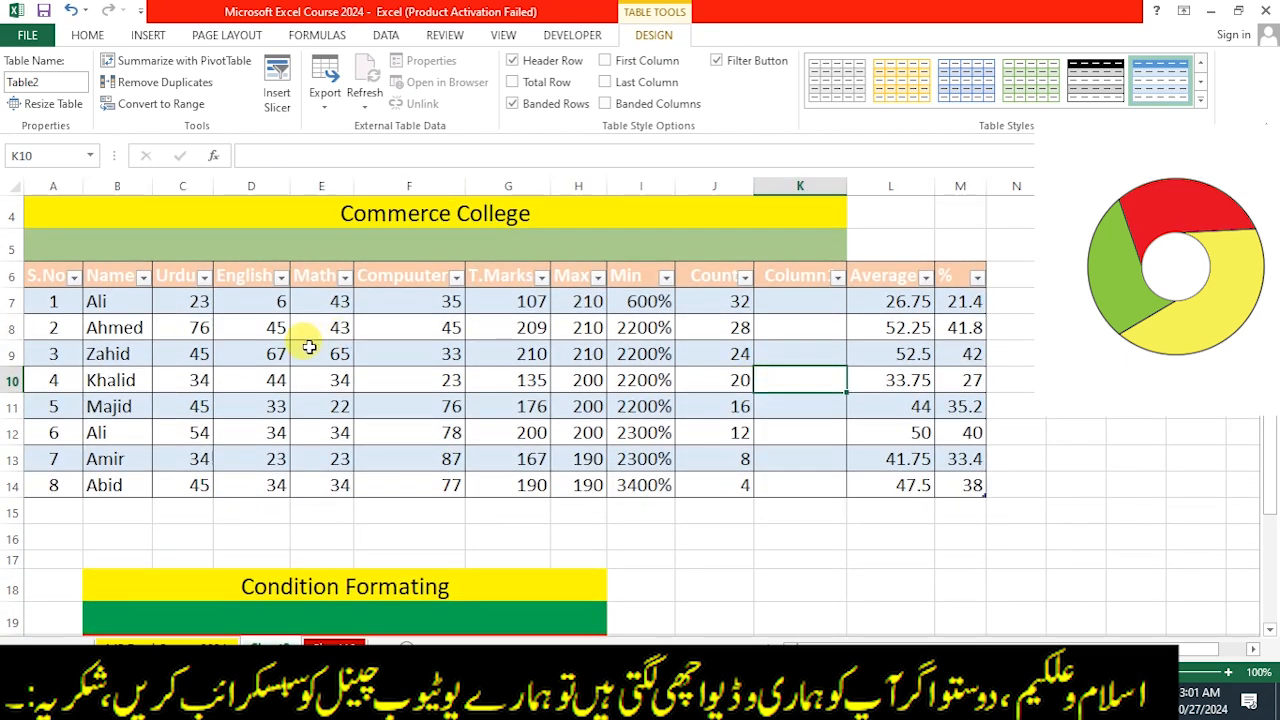
{"action": "left_click", "coordinate": [309, 347]}
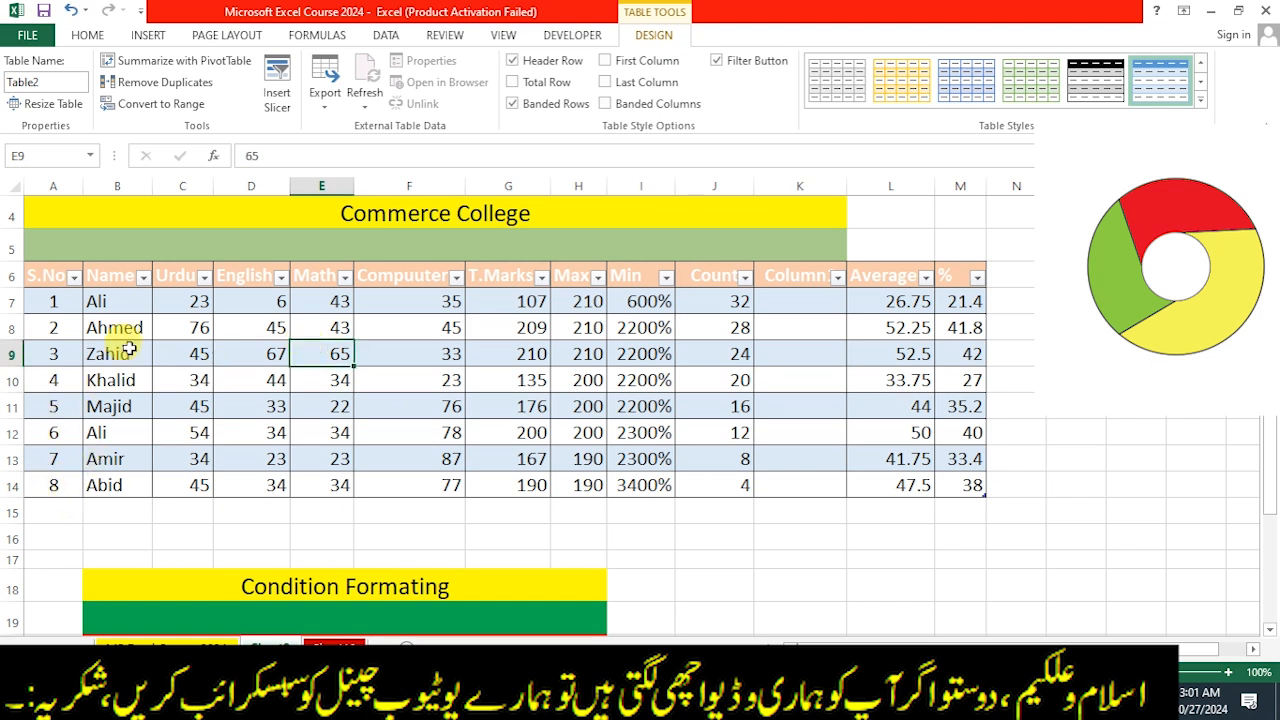
{"action": "left_click", "coordinate": [74, 277]}
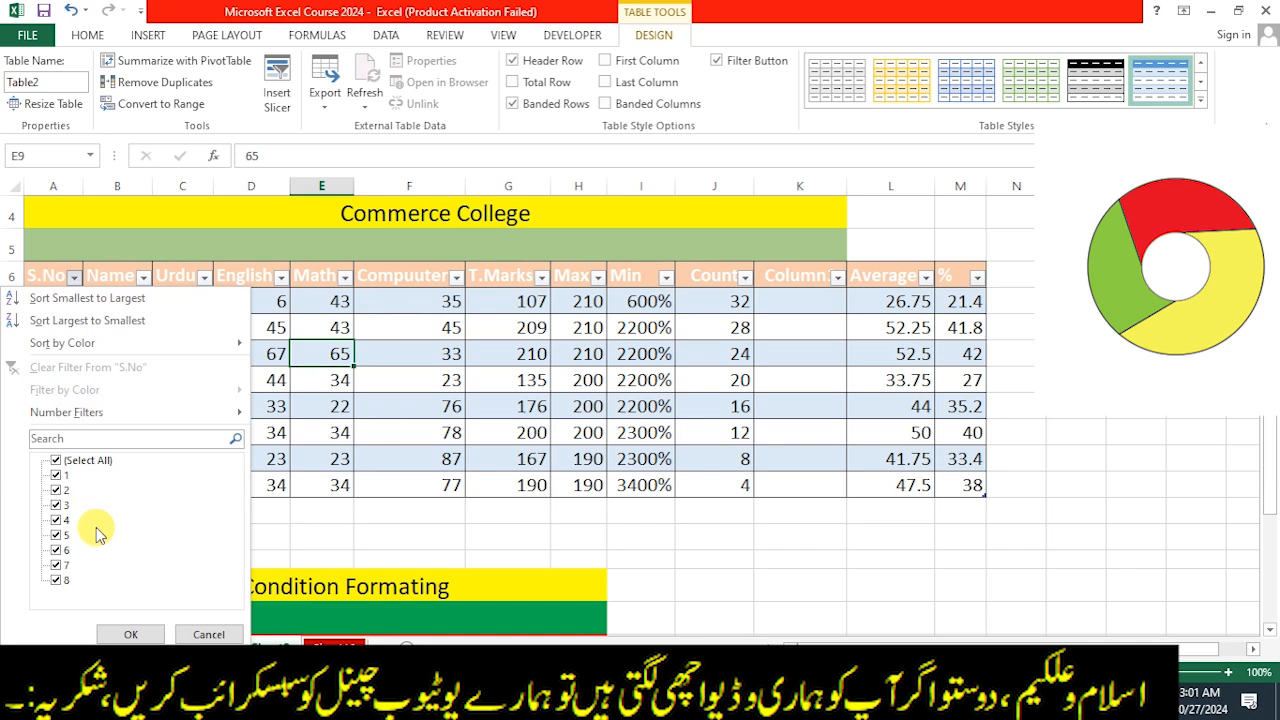
{"action": "left_click", "coordinate": [338, 524]}
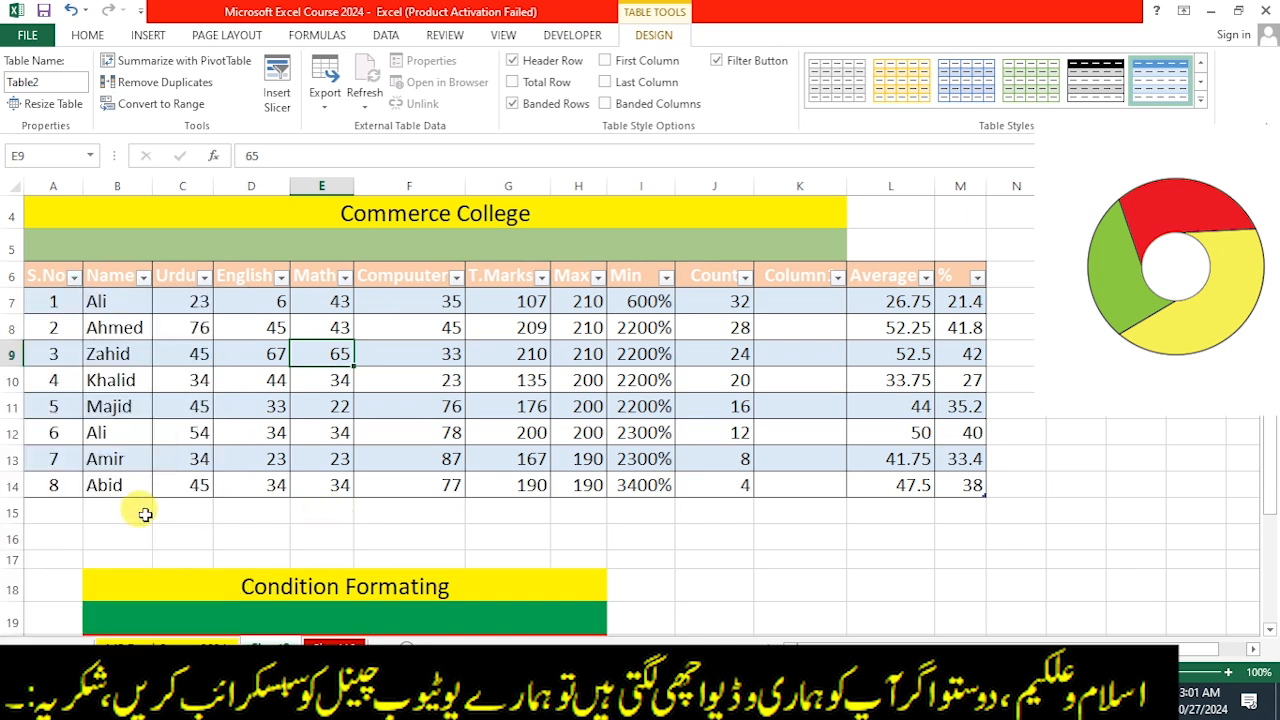
Step: Start a new record directly below the table in row 15 with serial number 9 and the student's name
{"action": "left_click", "coordinate": [57, 514]}
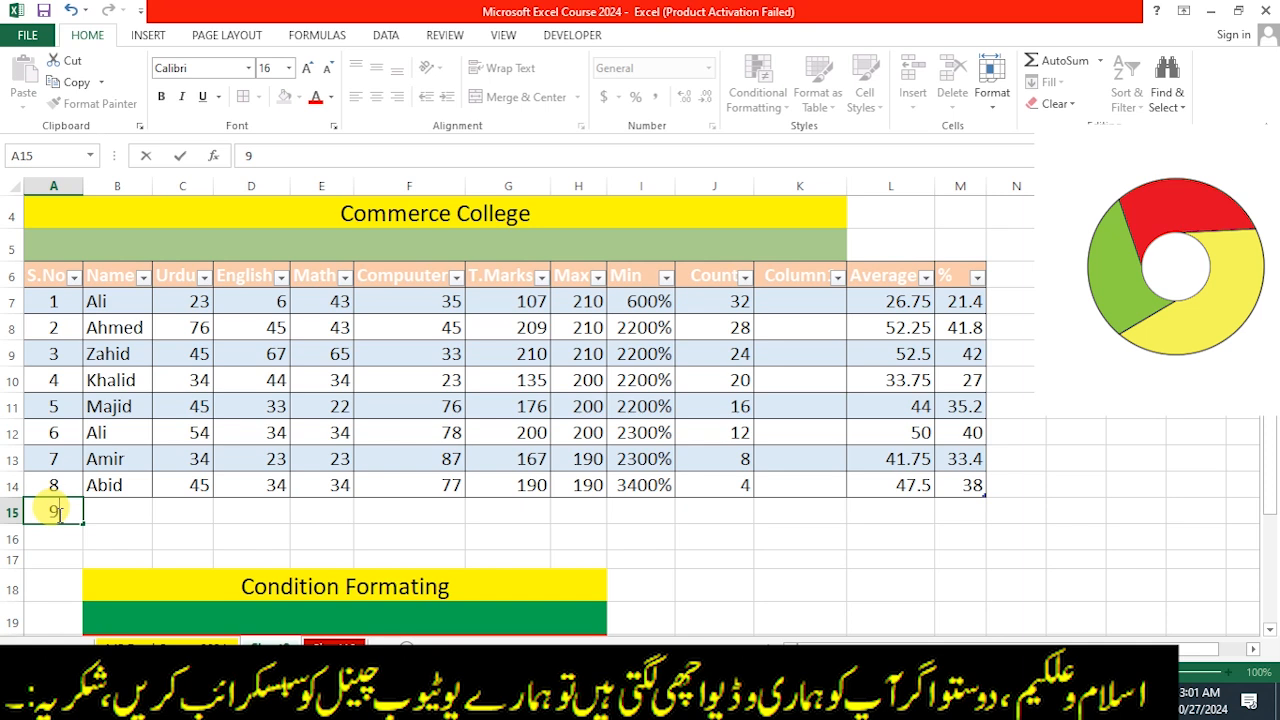
{"action": "type", "text": "9"}
{"action": "key", "text": "Tab"}
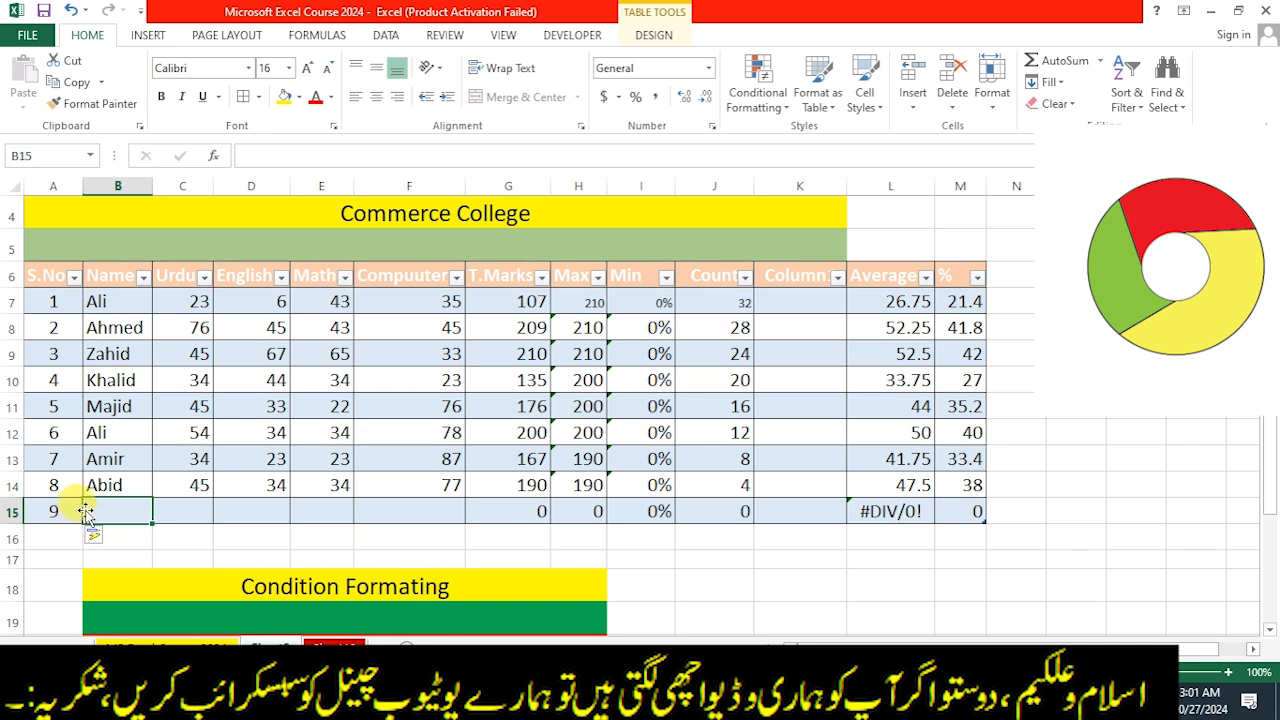
{"action": "type", "text": "Khalid"}
{"action": "key", "text": "Tab"}
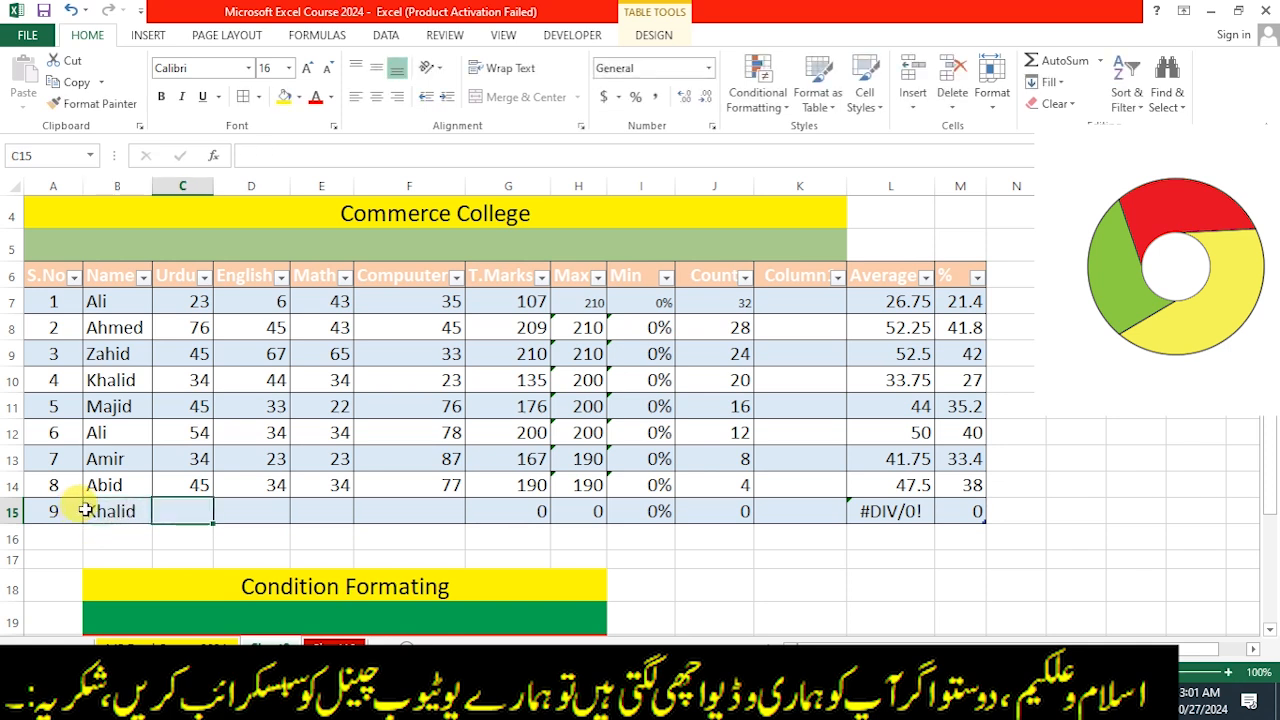
{"action": "key", "text": "Left"}
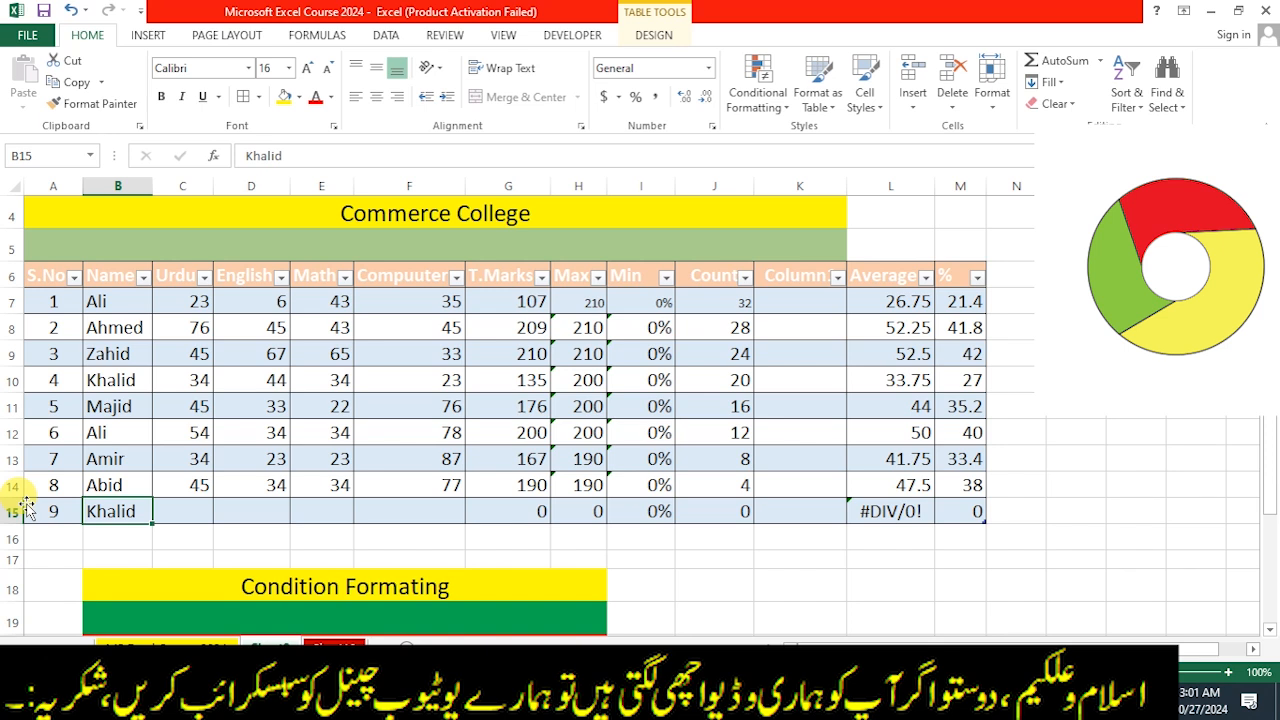
{"action": "type", "text": "Subhan"}
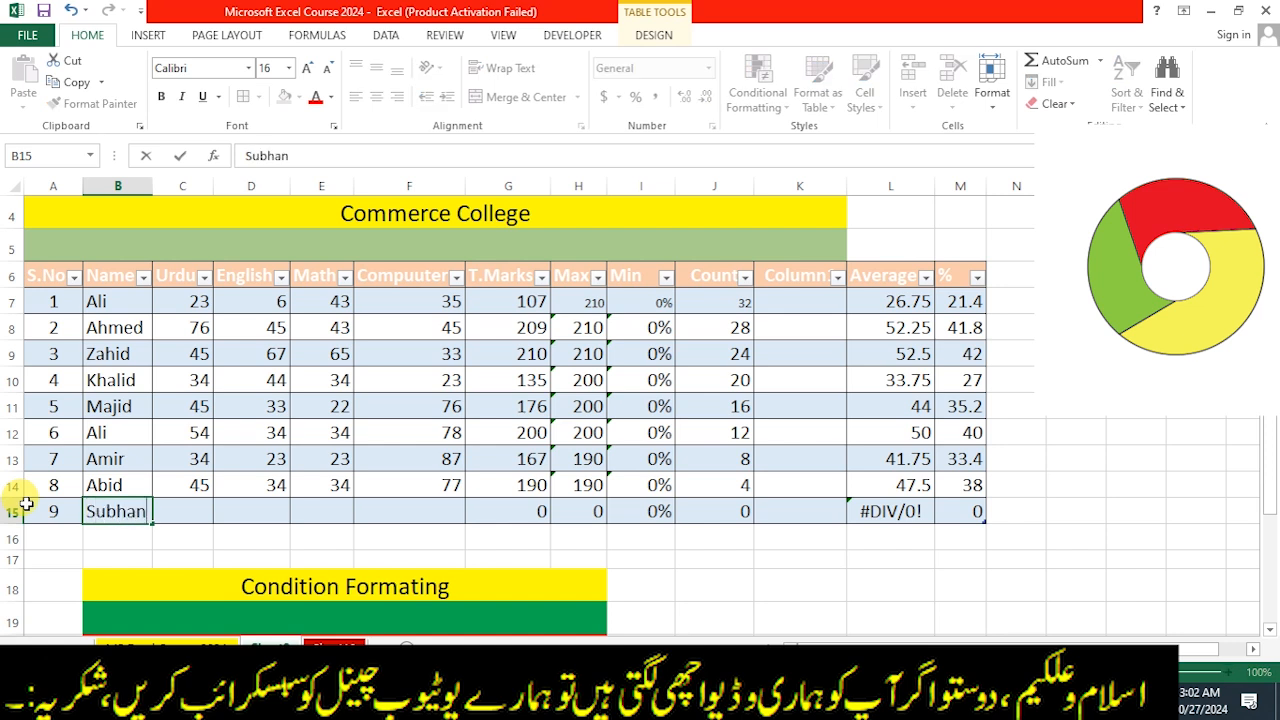
Step: Fill in the new record's marks: Urdu 55, English 56, Math 65 and Computer 76
{"action": "key", "text": "Tab"}
{"action": "type", "text": "55"}
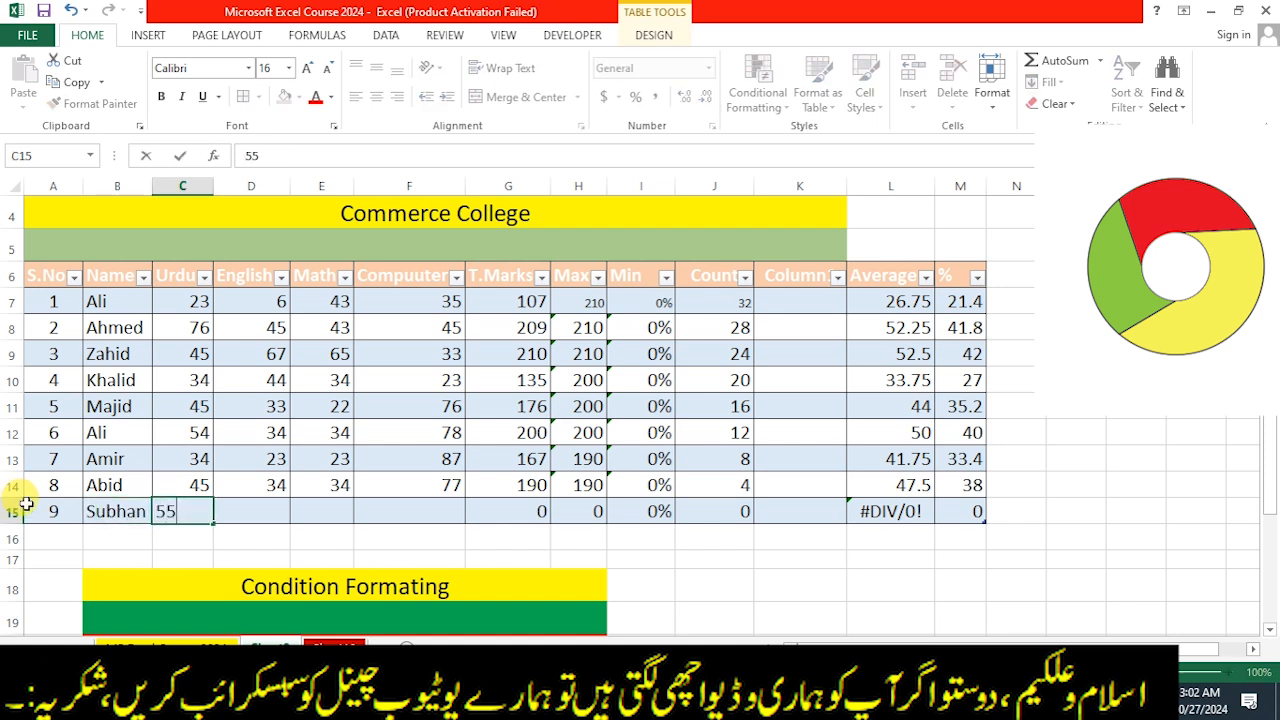
{"action": "key", "text": "Tab"}
{"action": "type", "text": "56"}
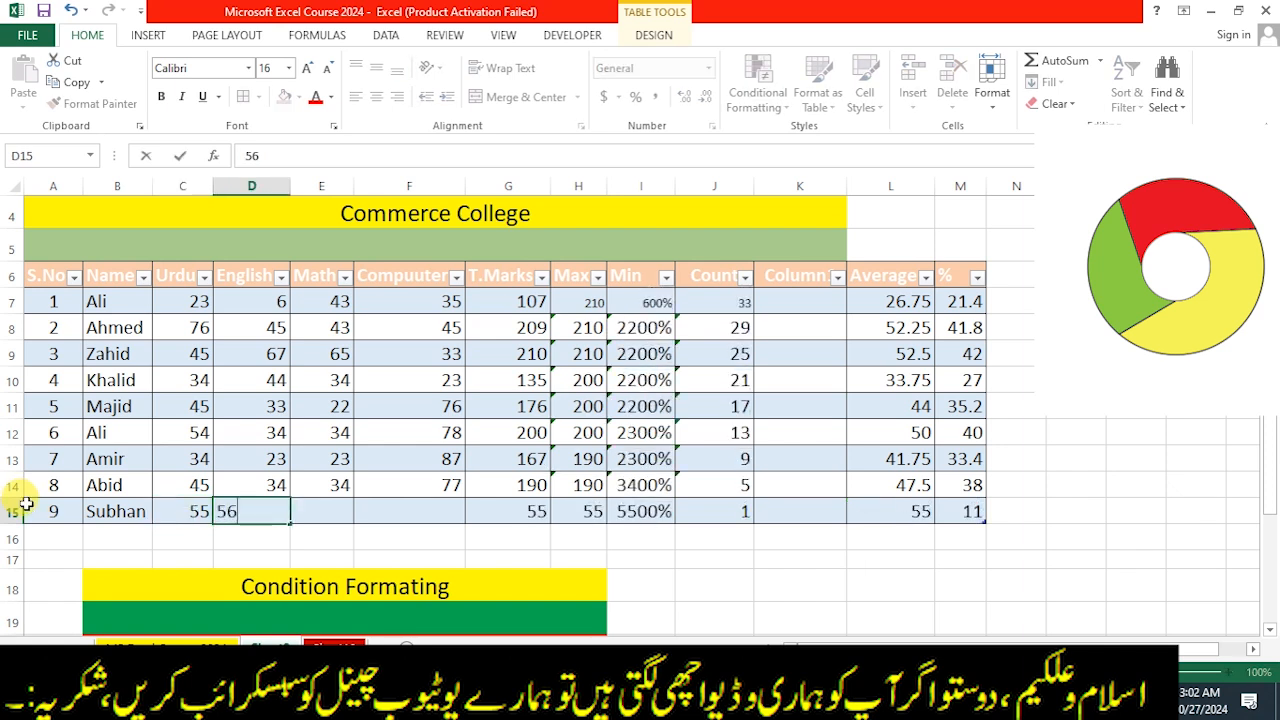
{"action": "key", "text": "Tab"}
{"action": "type", "text": "65"}
{"action": "key", "text": "Tab"}
{"action": "type", "text": "76"}
{"action": "key", "text": "Tab"}
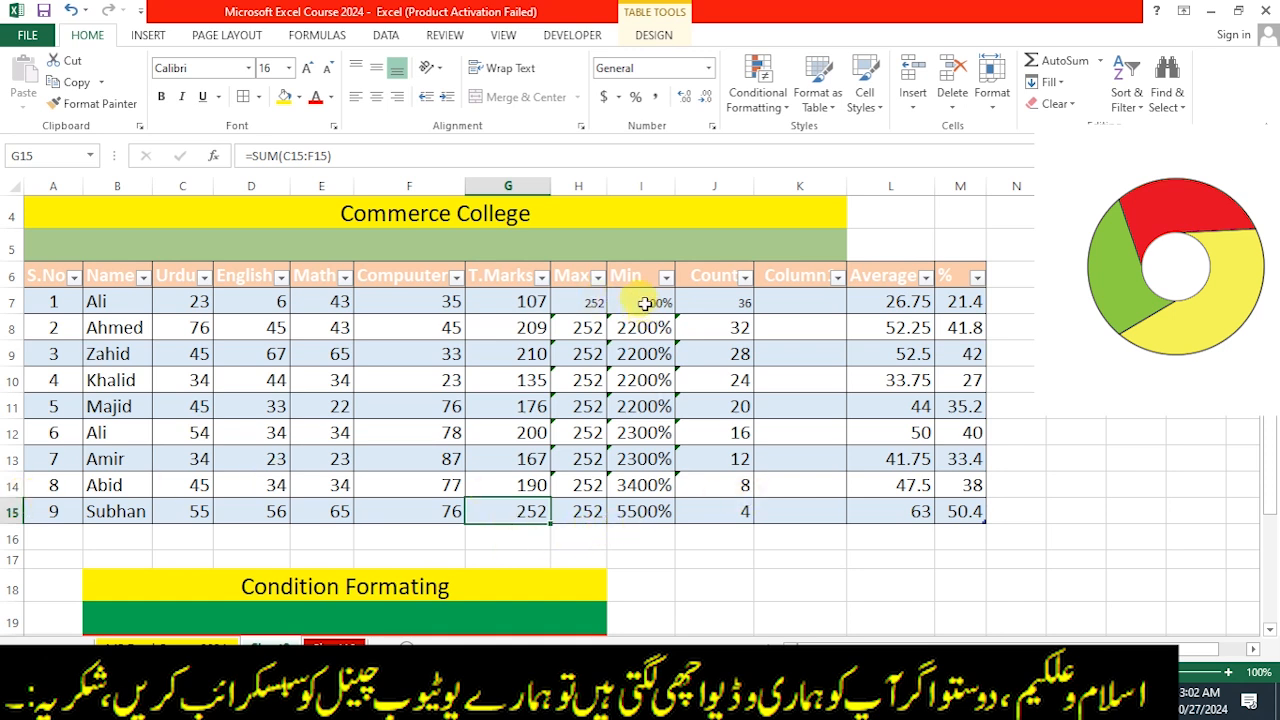
Step: Format the Min column values I7:I15 in comma style with two decimal places
{"action": "left_click_drag", "start_coordinate": [641, 296], "coordinate": [645, 505]}
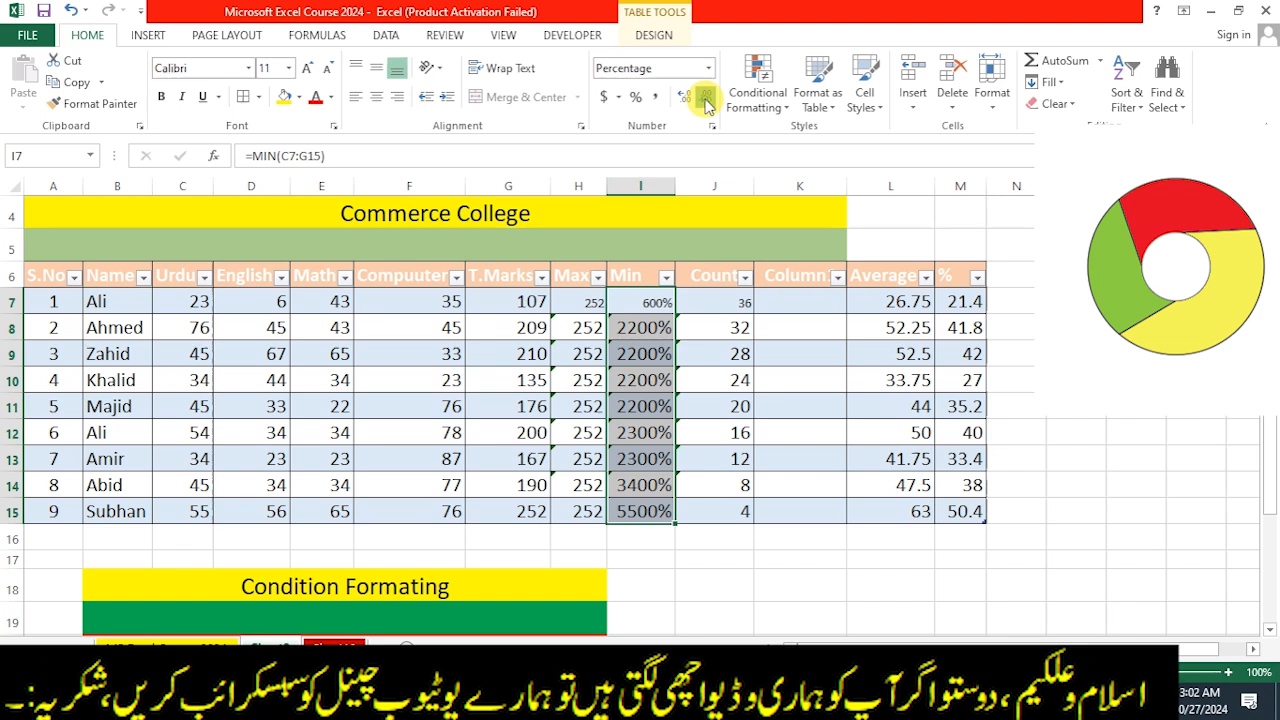
{"action": "left_click", "coordinate": [656, 97]}
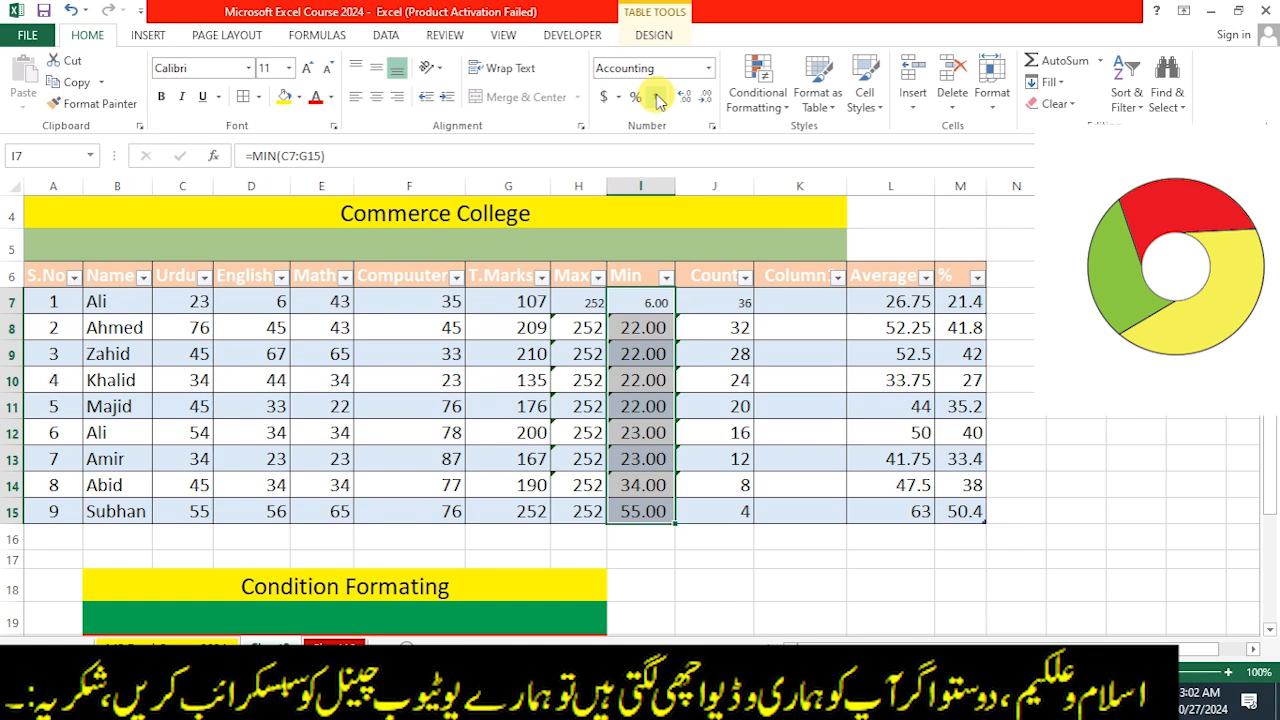
{"action": "left_click", "coordinate": [705, 100]}
{"action": "left_click", "coordinate": [705, 100]}
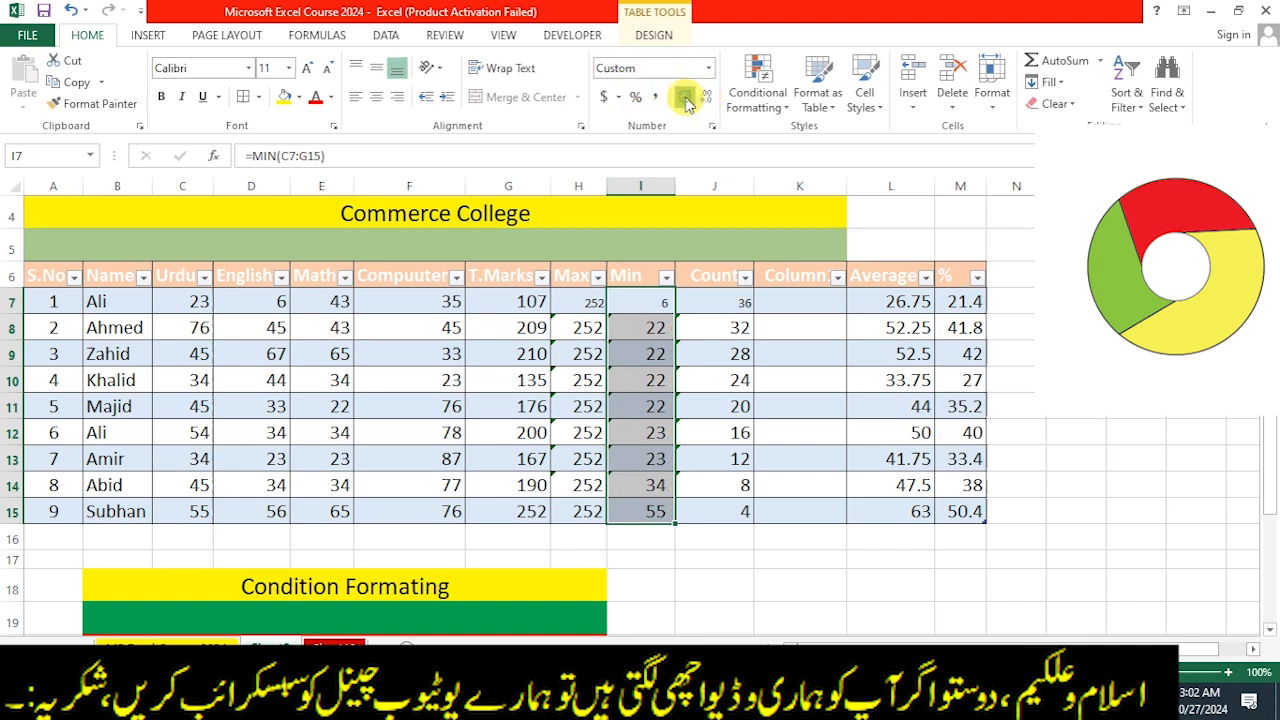
{"action": "left_click", "coordinate": [684, 98]}
{"action": "left_click", "coordinate": [686, 100]}
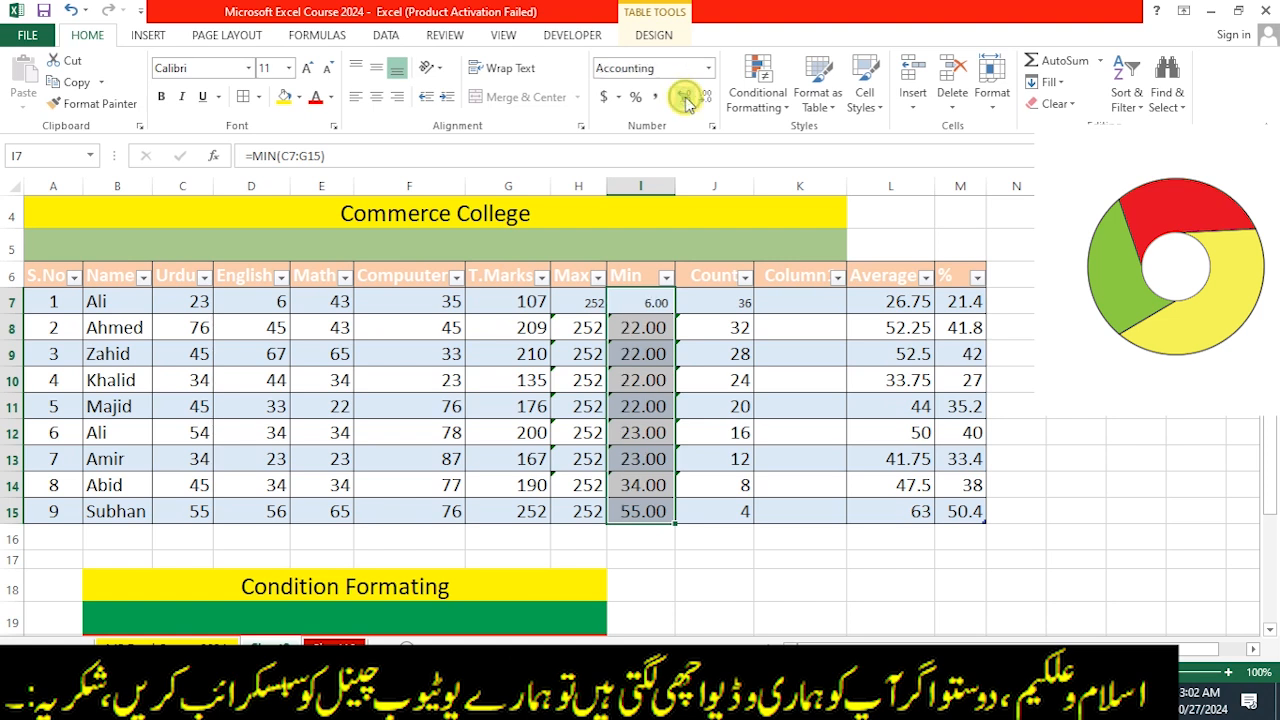
{"action": "left_click", "coordinate": [690, 570]}
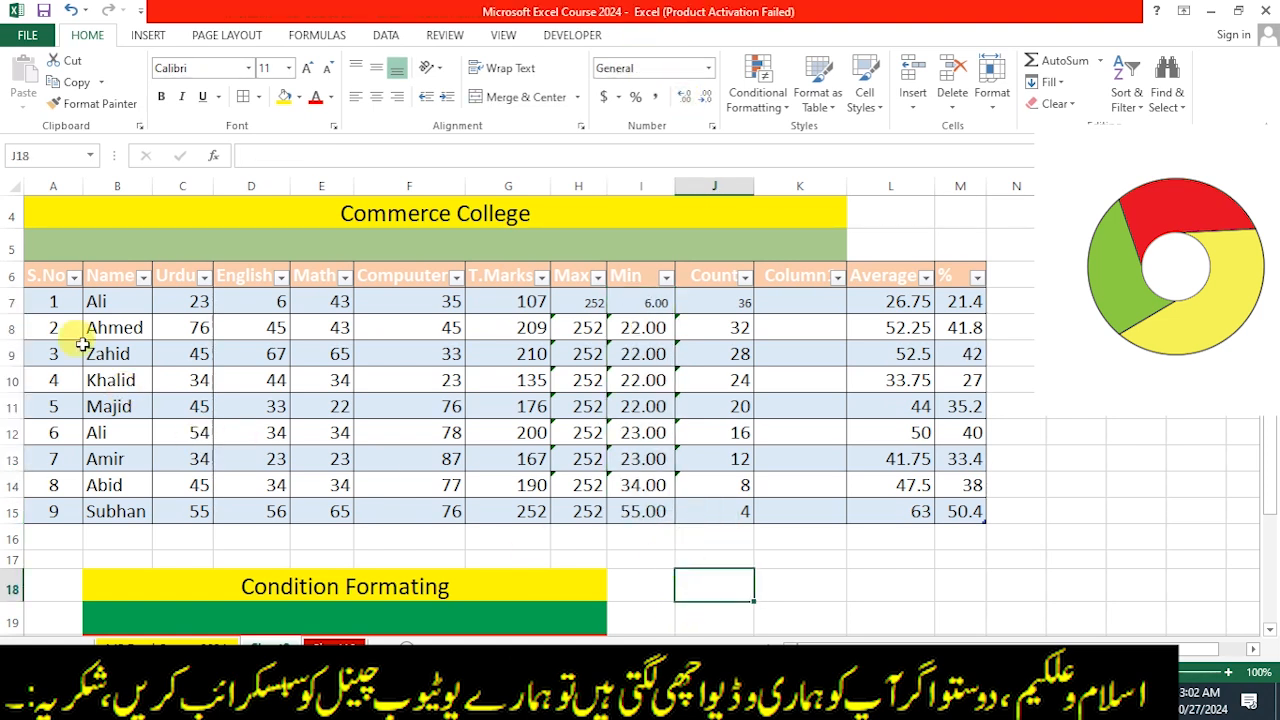
Step: Apply a blue table style with light blue banded rows to the marks table's data rows
{"action": "left_click", "coordinate": [41, 299]}
{"action": "mouse_move", "coordinate": [41, 299]}
{"action": "left_mouse_down"}
{"action": "mouse_move", "coordinate": [849, 463]}
{"action": "mouse_move", "coordinate": [937, 486]}
{"action": "mouse_move", "coordinate": [949, 505]}
{"action": "left_mouse_up"}
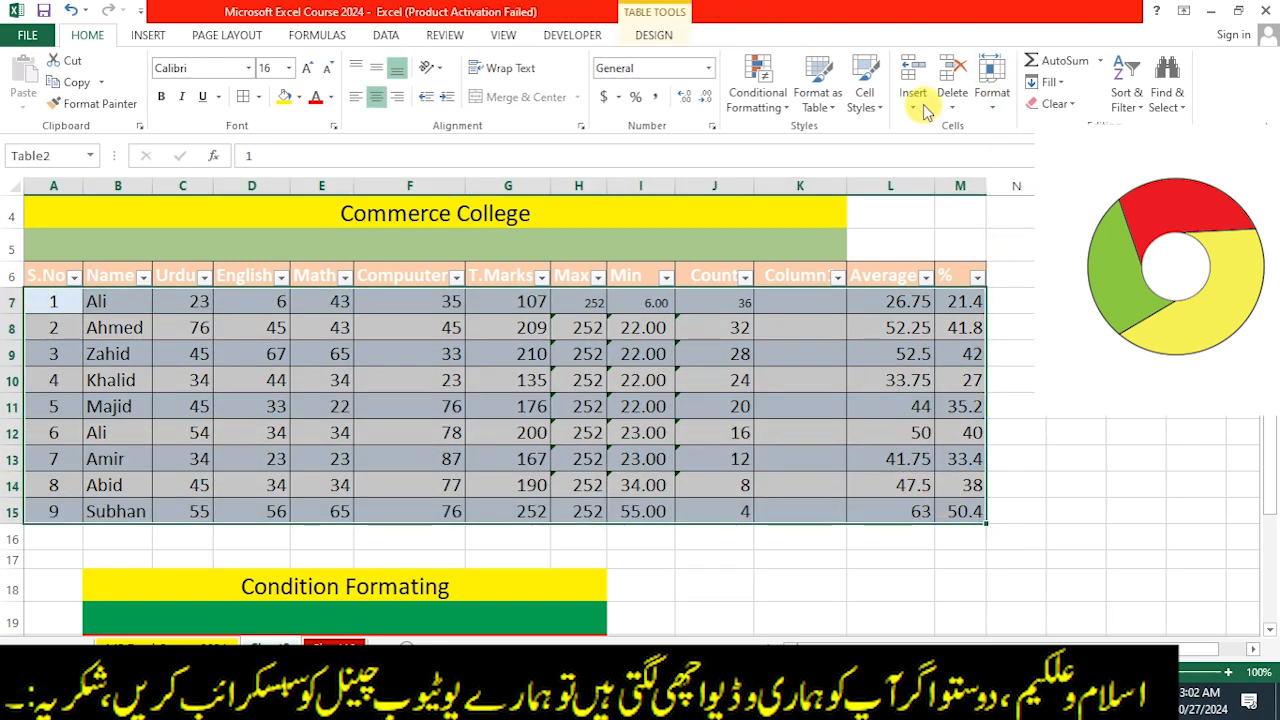
{"action": "left_click", "coordinate": [761, 87]}
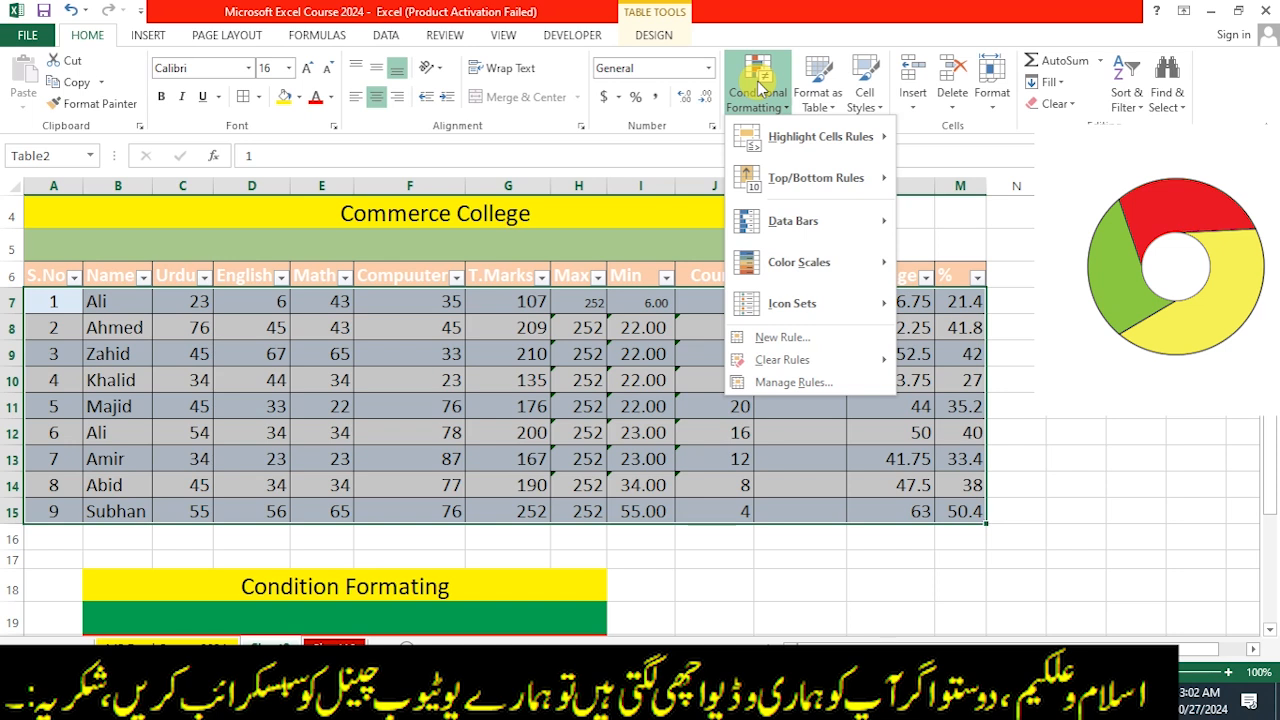
{"action": "left_click", "coordinate": [818, 92]}
{"action": "left_click", "coordinate": [818, 92]}
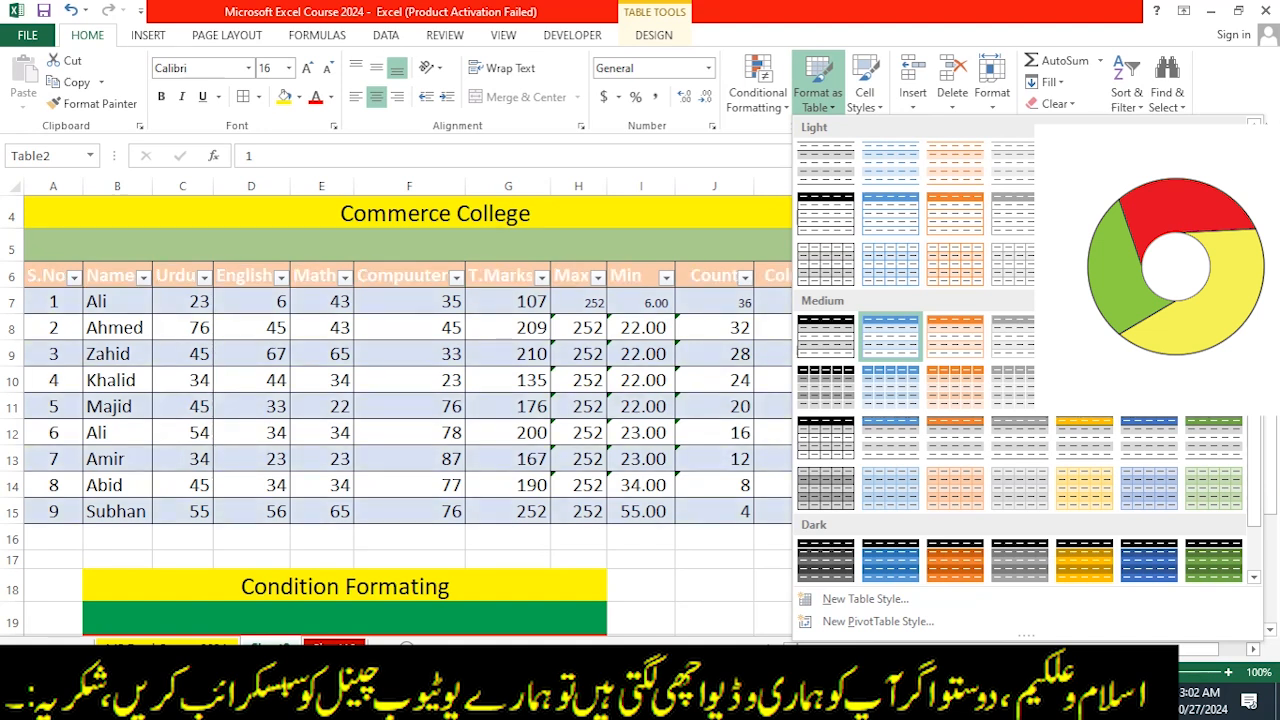
{"action": "left_click", "coordinate": [890, 335]}
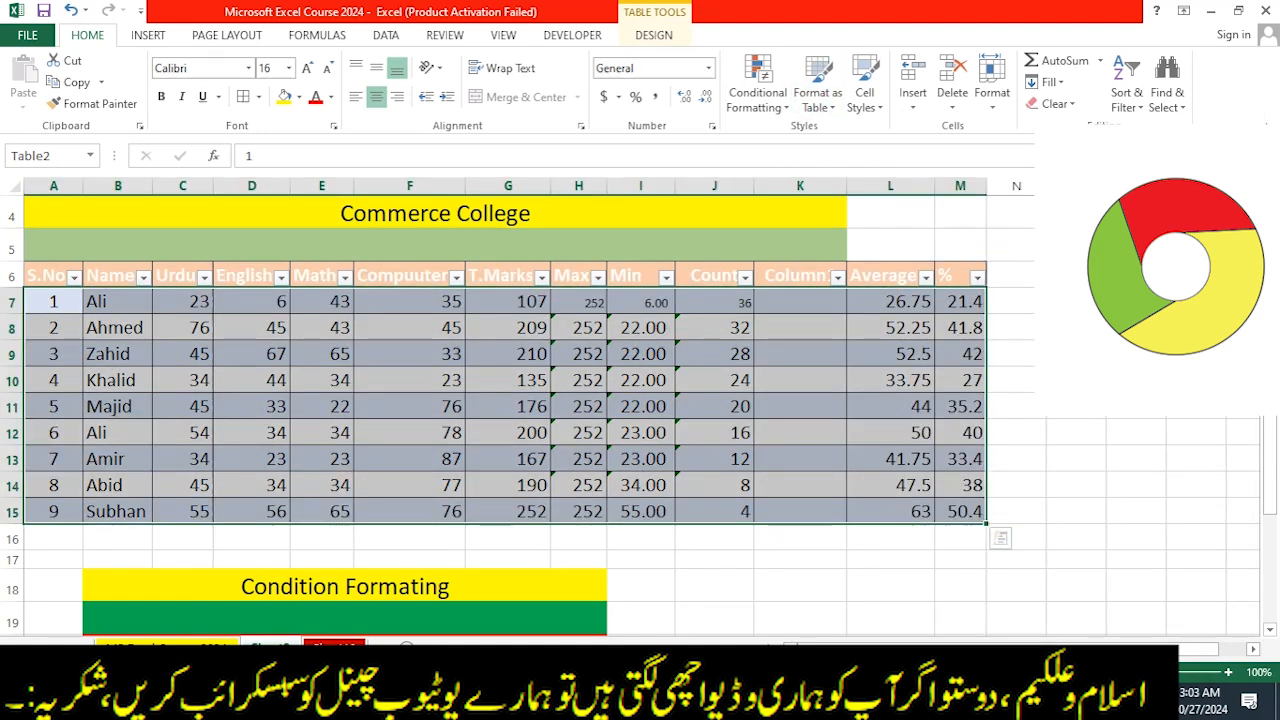
{"action": "left_click", "coordinate": [873, 476]}
{"action": "left_click", "coordinate": [757, 541]}
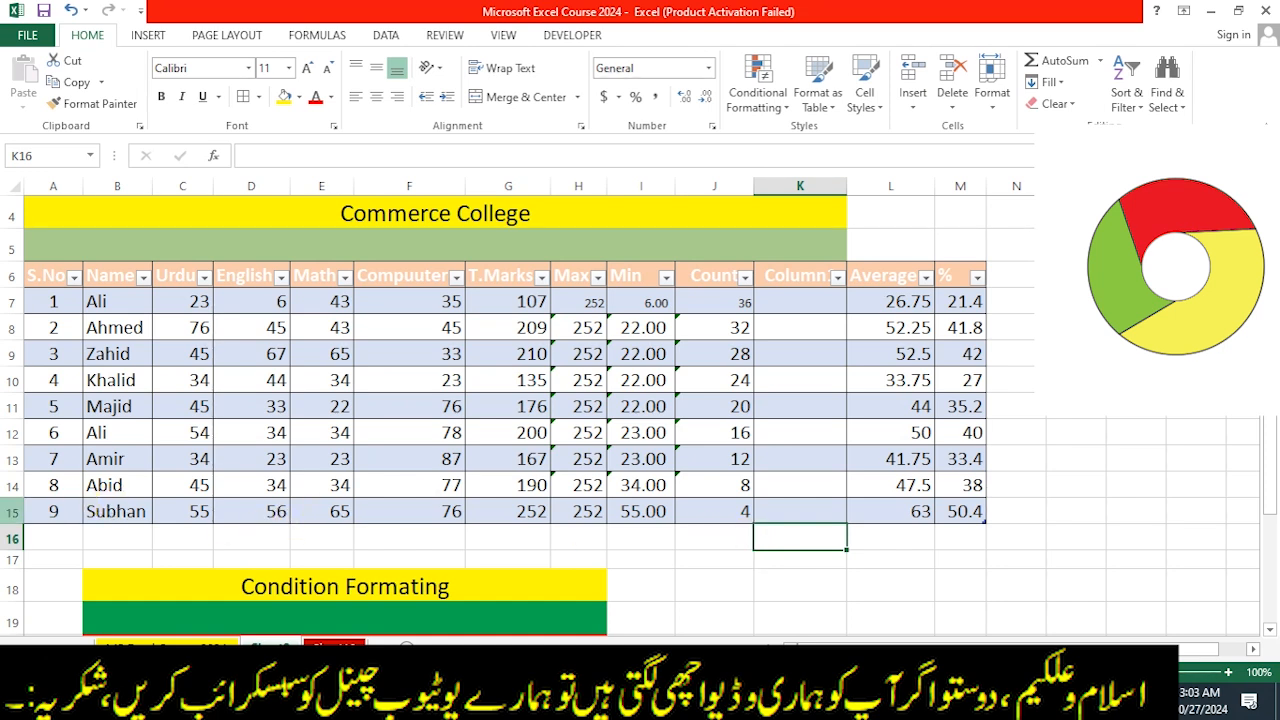
Step: Delete entire row 15, which holds the ninth record of the marks table
{"action": "left_click", "coordinate": [12, 511]}
{"action": "right_click", "coordinate": [10, 511]}
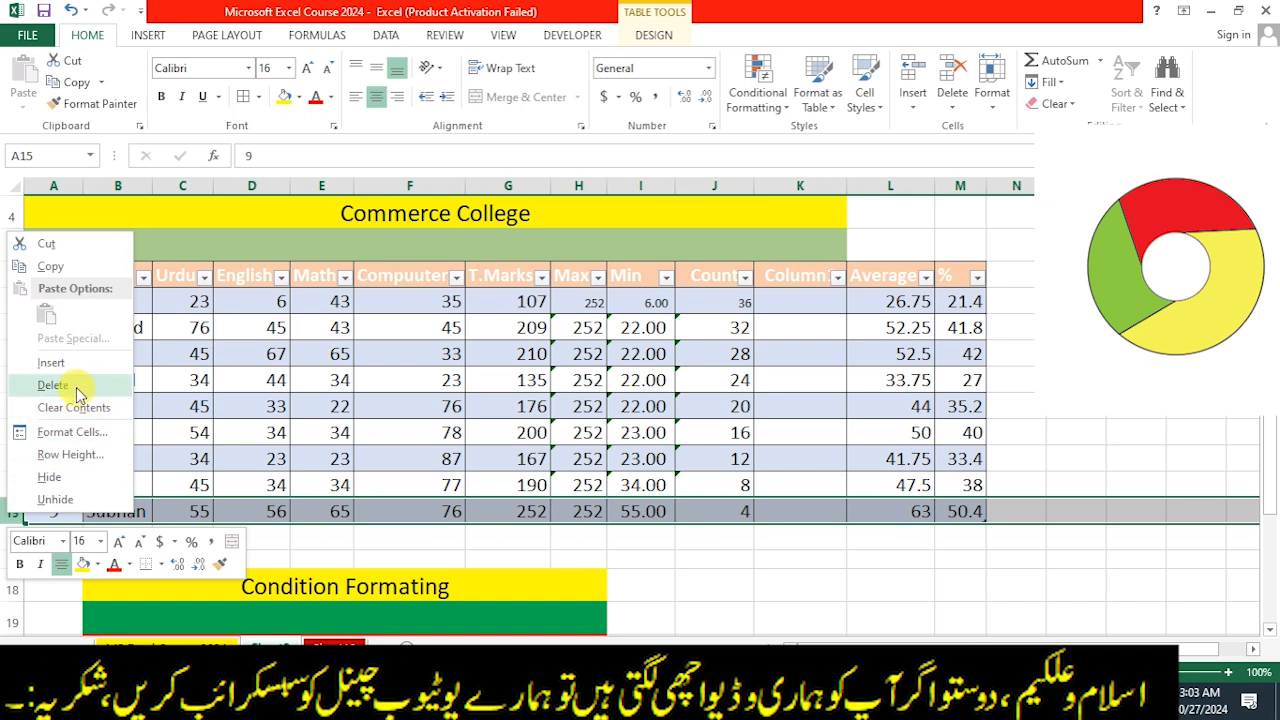
{"action": "key", "text": "Escape"}
{"action": "key", "text": "ctrl+minus"}
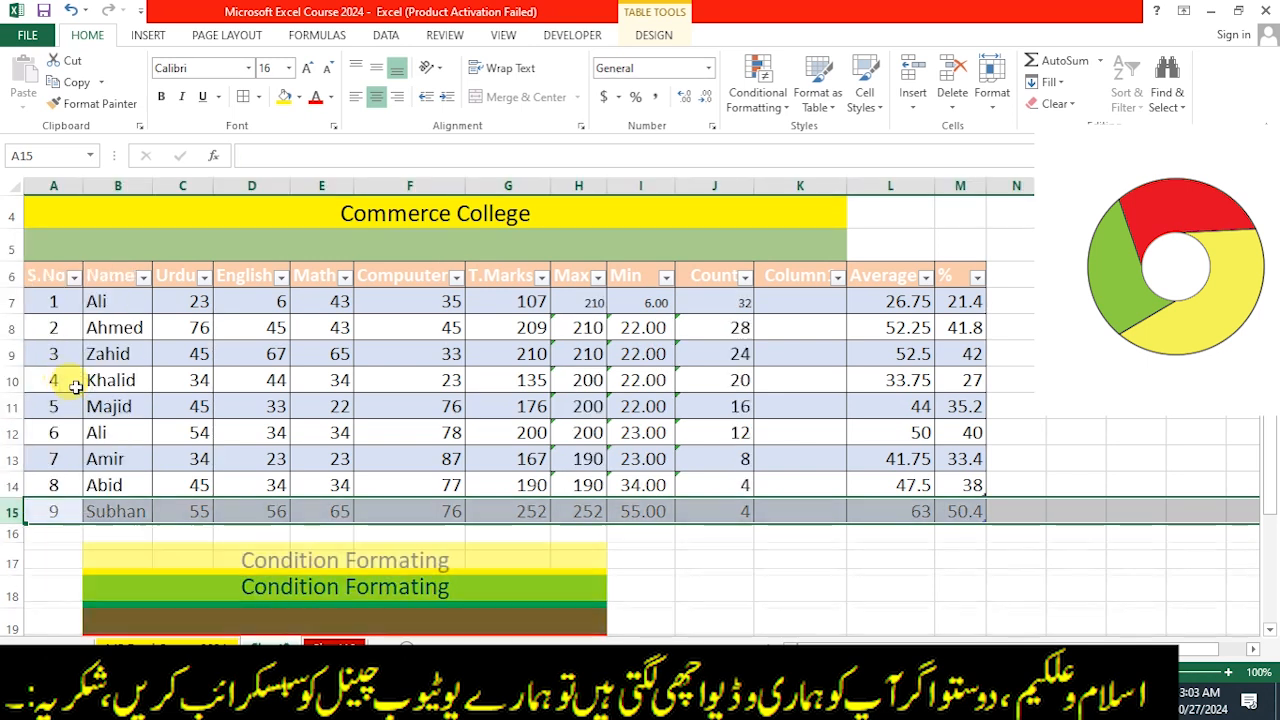
{"action": "left_click", "coordinate": [670, 563]}
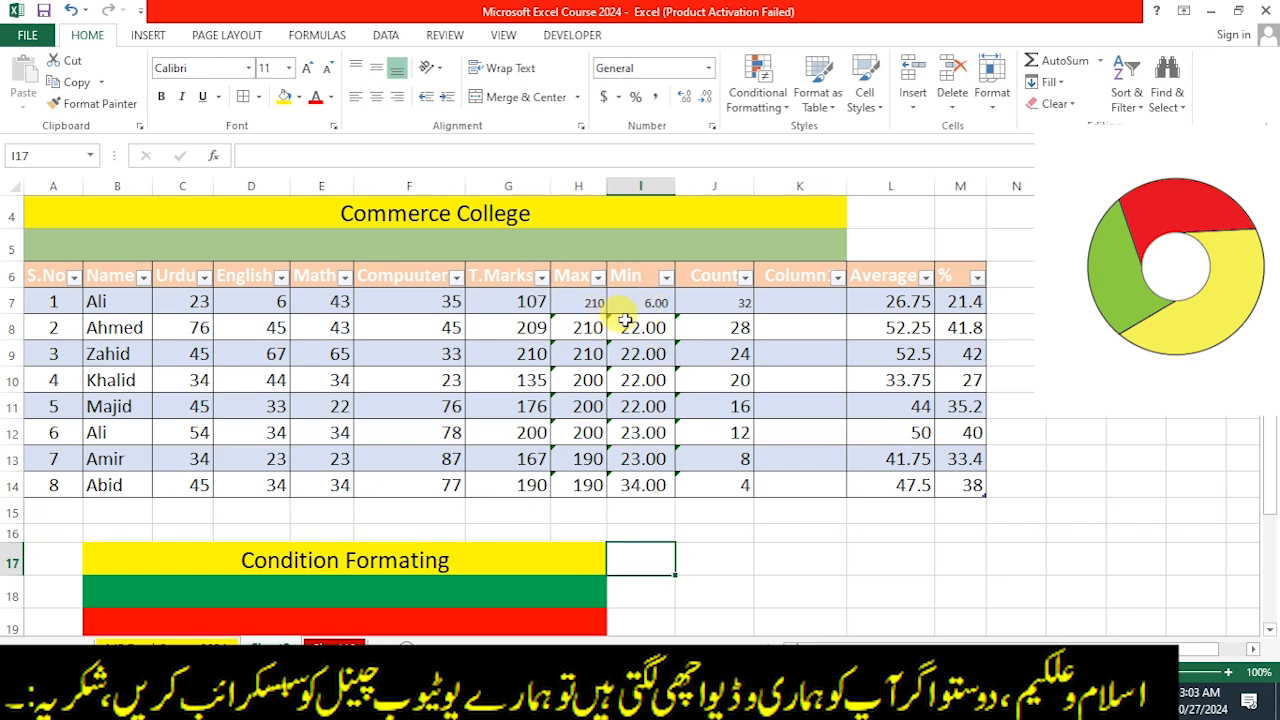
Step: Label the green merged band below "Condition Formating" with "Table Remove Kesy kary"
{"action": "left_click", "coordinate": [395, 588]}
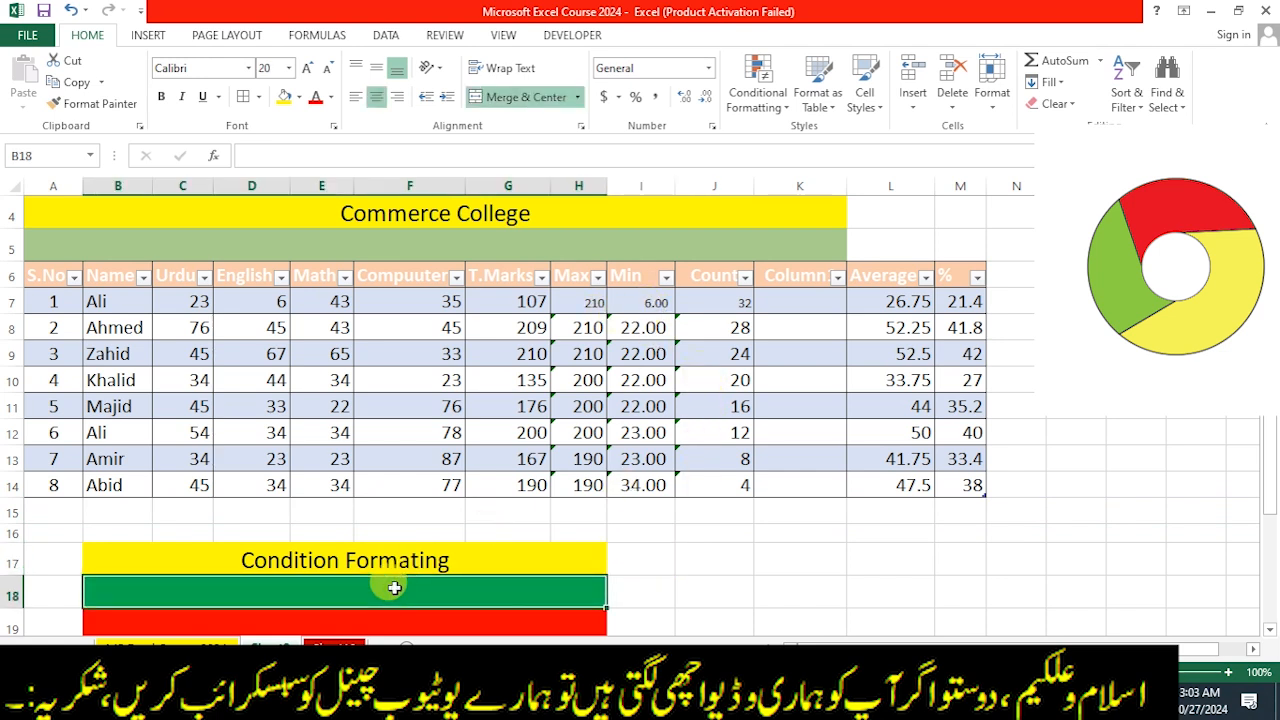
{"action": "type", "text": "Tab"}
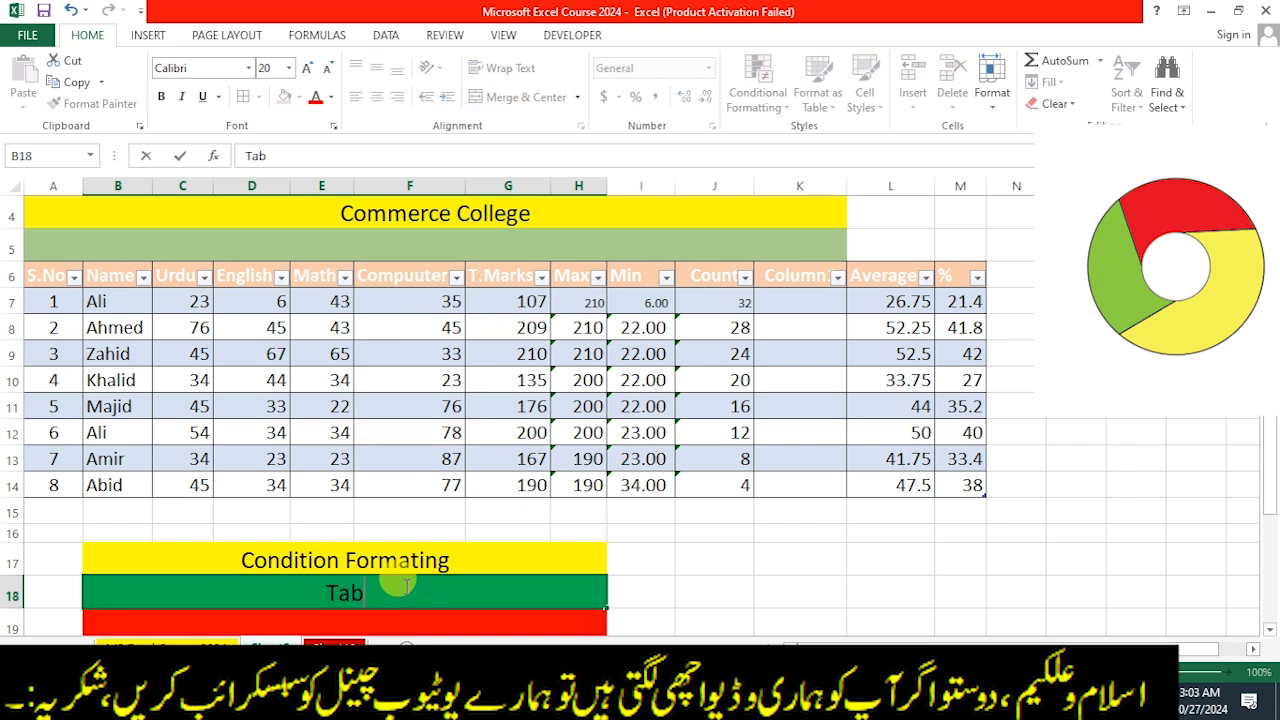
{"action": "type", "text": "le Remove Kesy kary"}
{"action": "key", "text": "Return"}
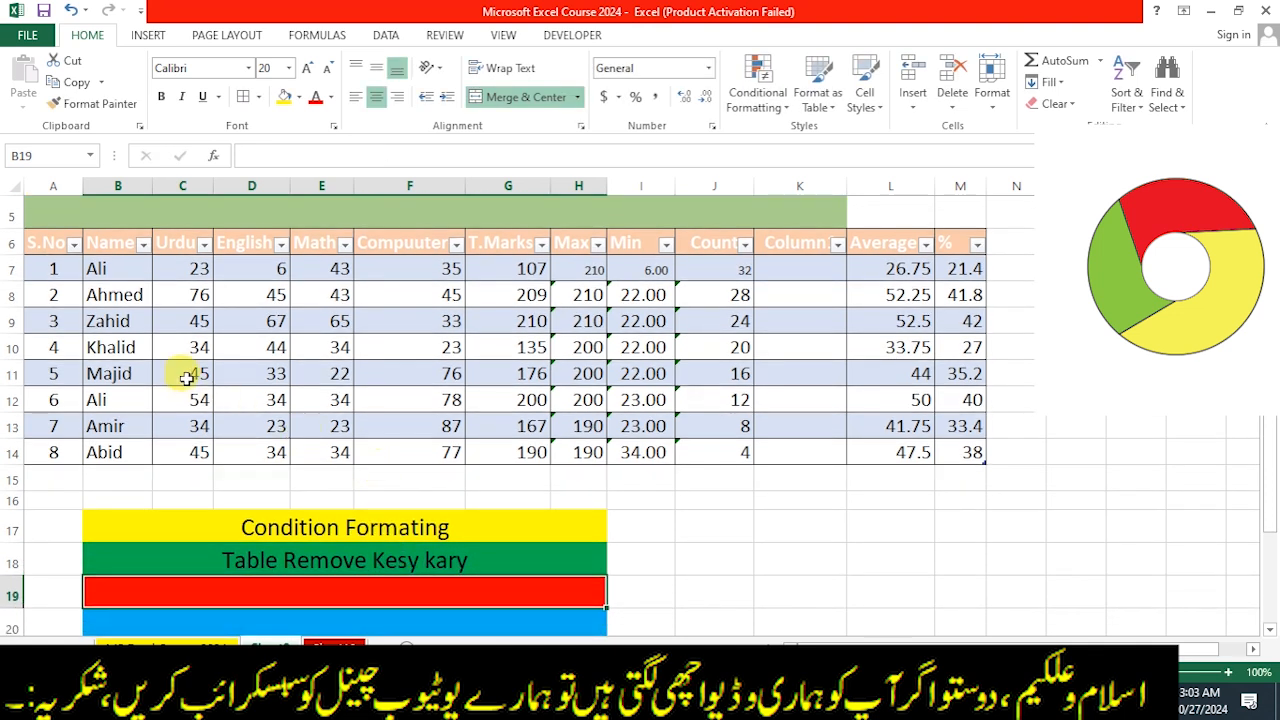
Step: Convert the marks table A6:M14 back to a normal range
{"action": "left_click_drag", "start_coordinate": [49, 243], "coordinate": [971, 440]}
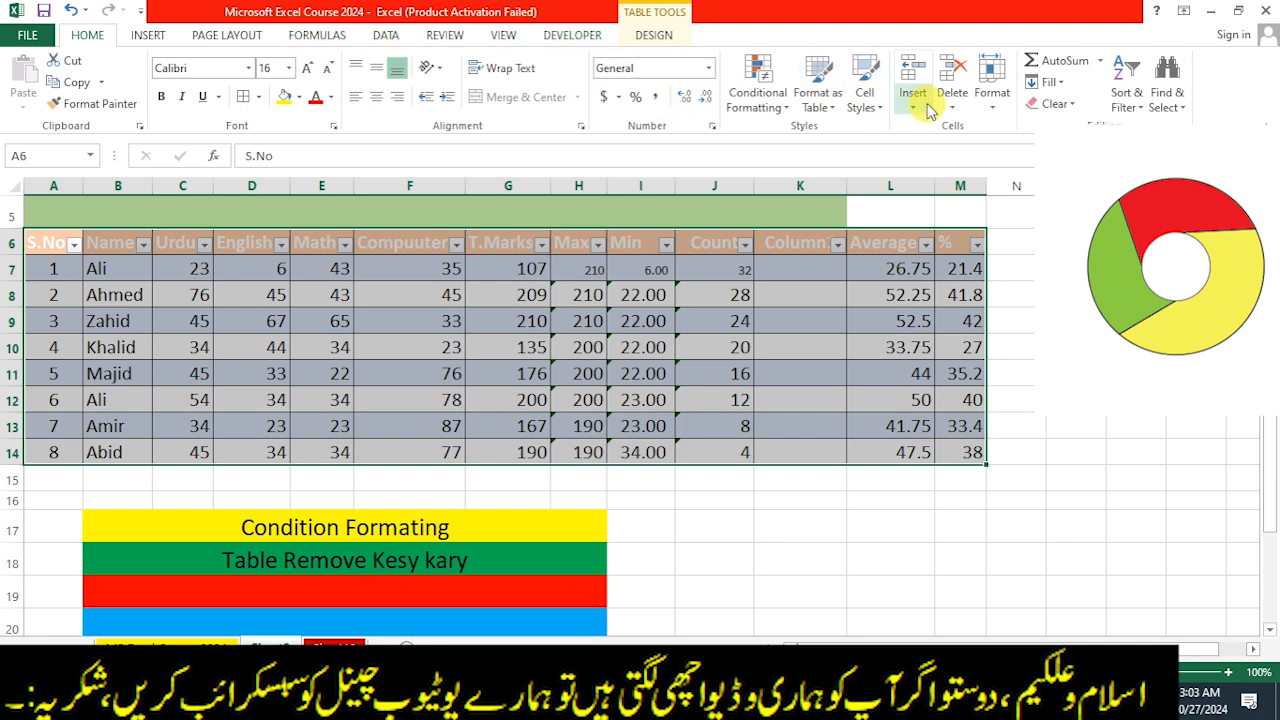
{"action": "left_click", "coordinate": [814, 108]}
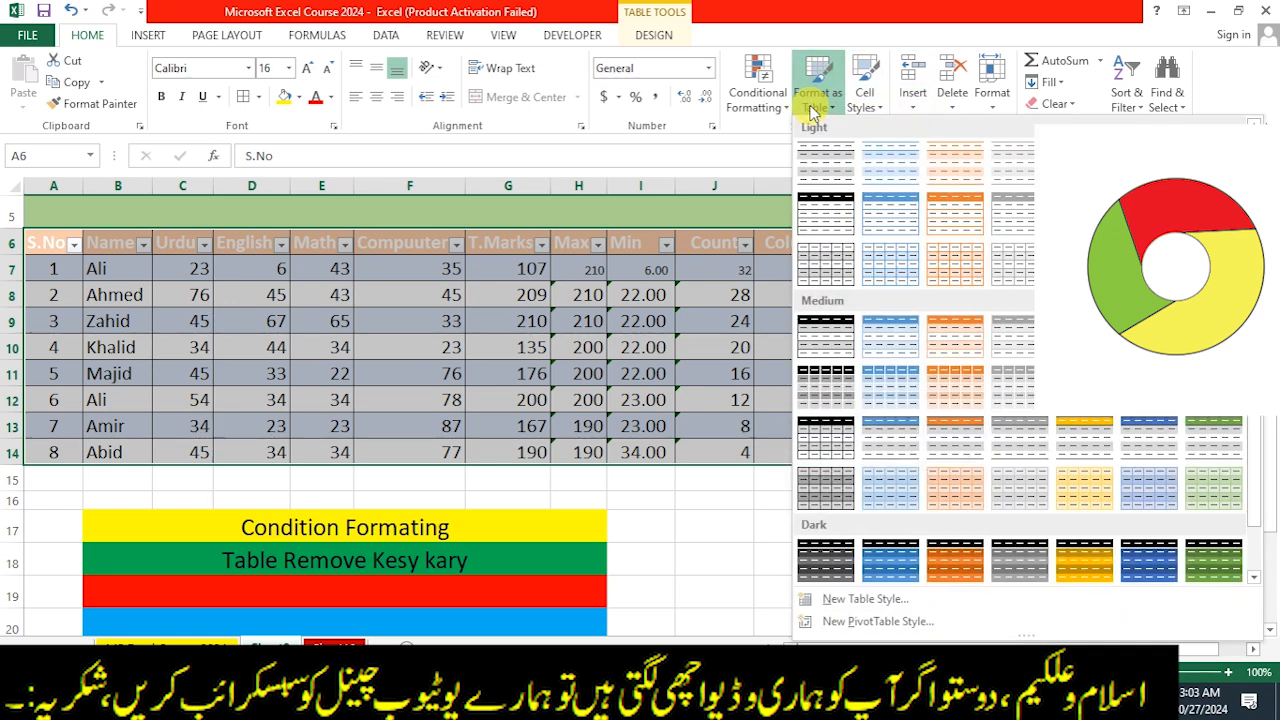
{"action": "left_click", "coordinate": [866, 100]}
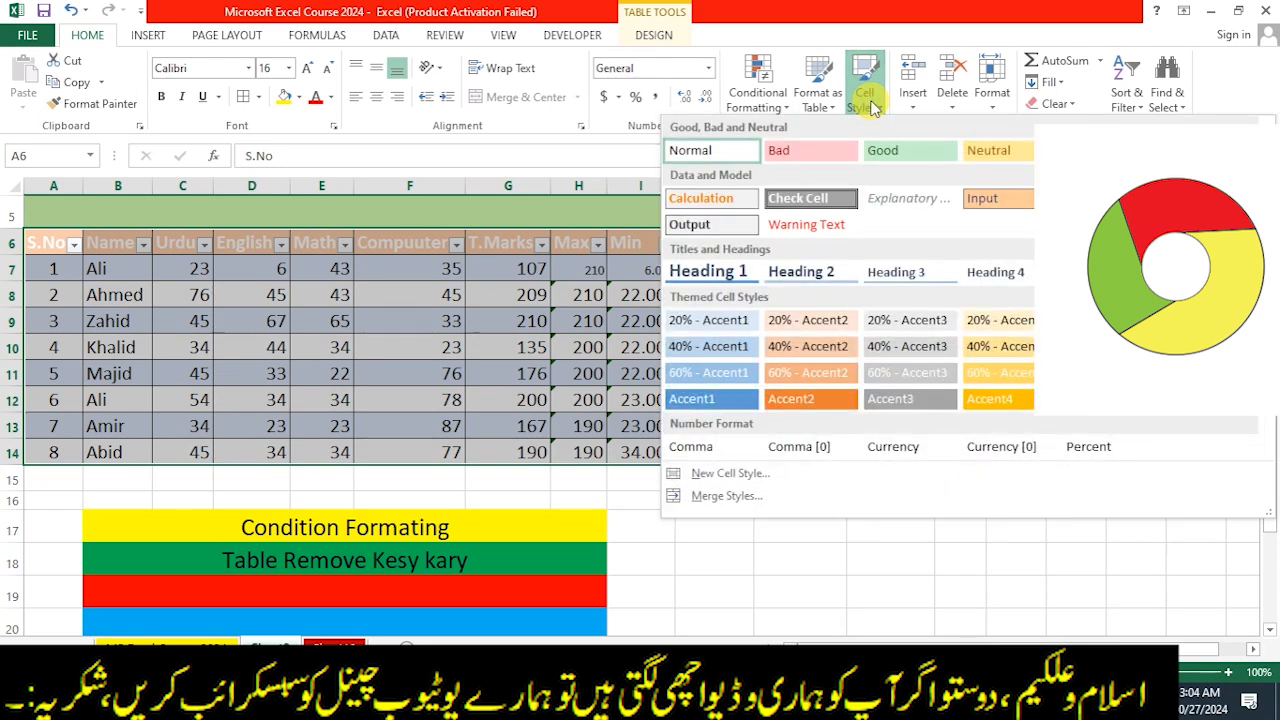
{"action": "left_click", "coordinate": [868, 100]}
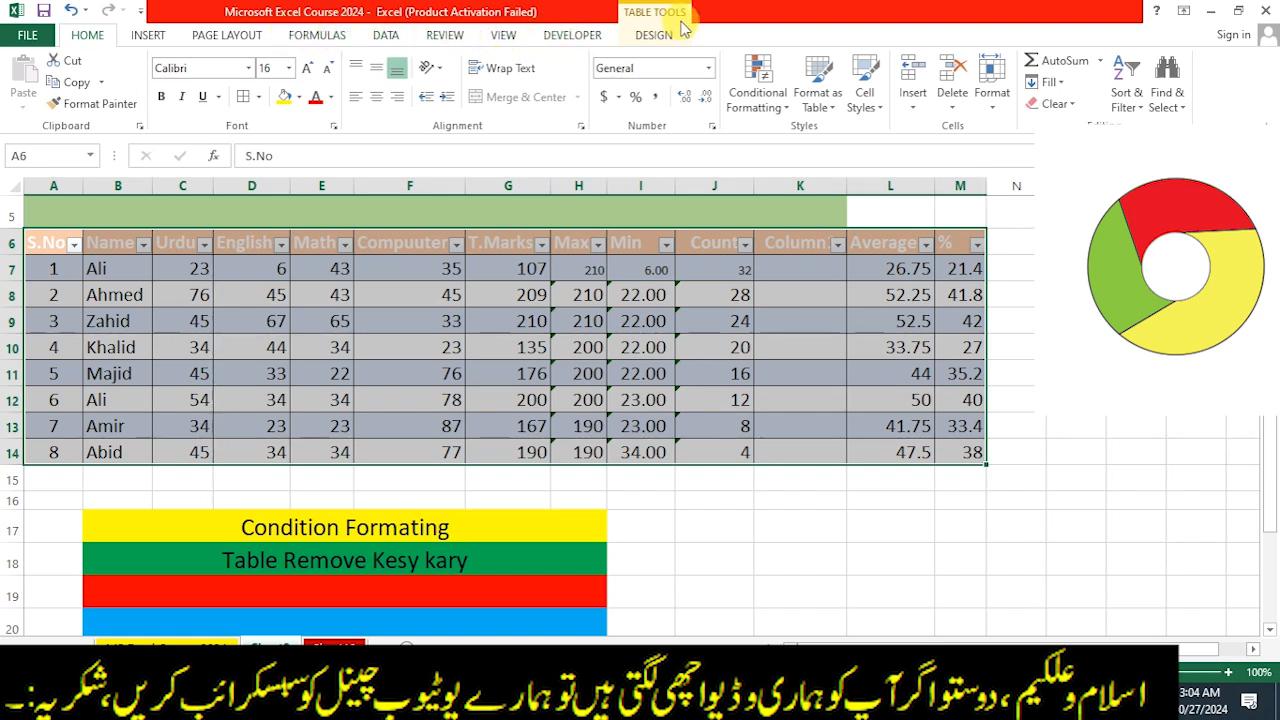
{"action": "left_click", "coordinate": [654, 35]}
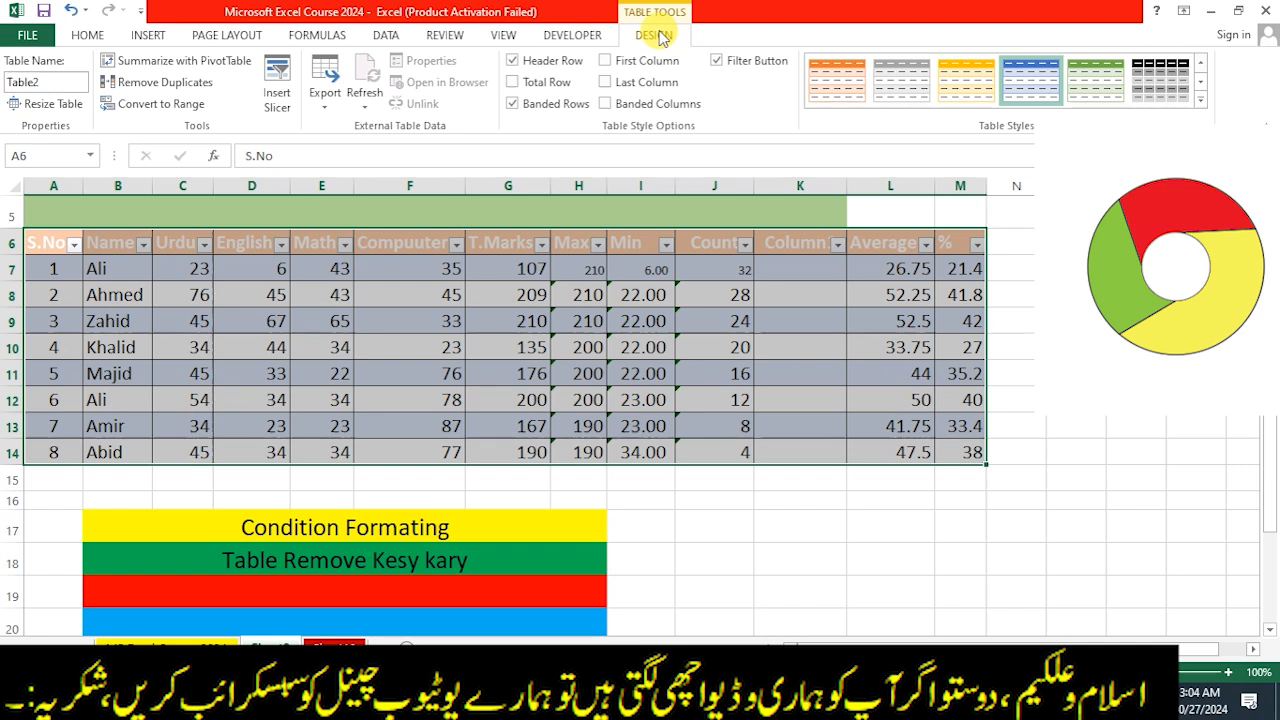
{"action": "left_click", "coordinate": [145, 105]}
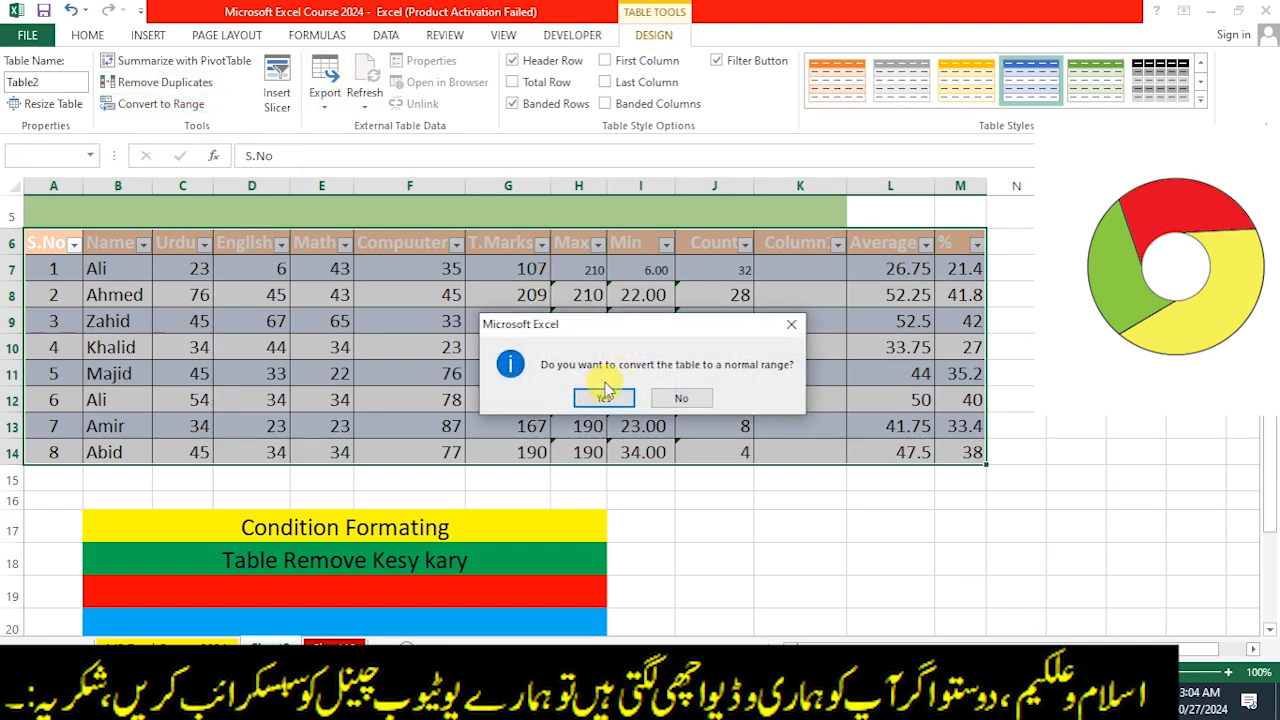
{"action": "left_click", "coordinate": [602, 398]}
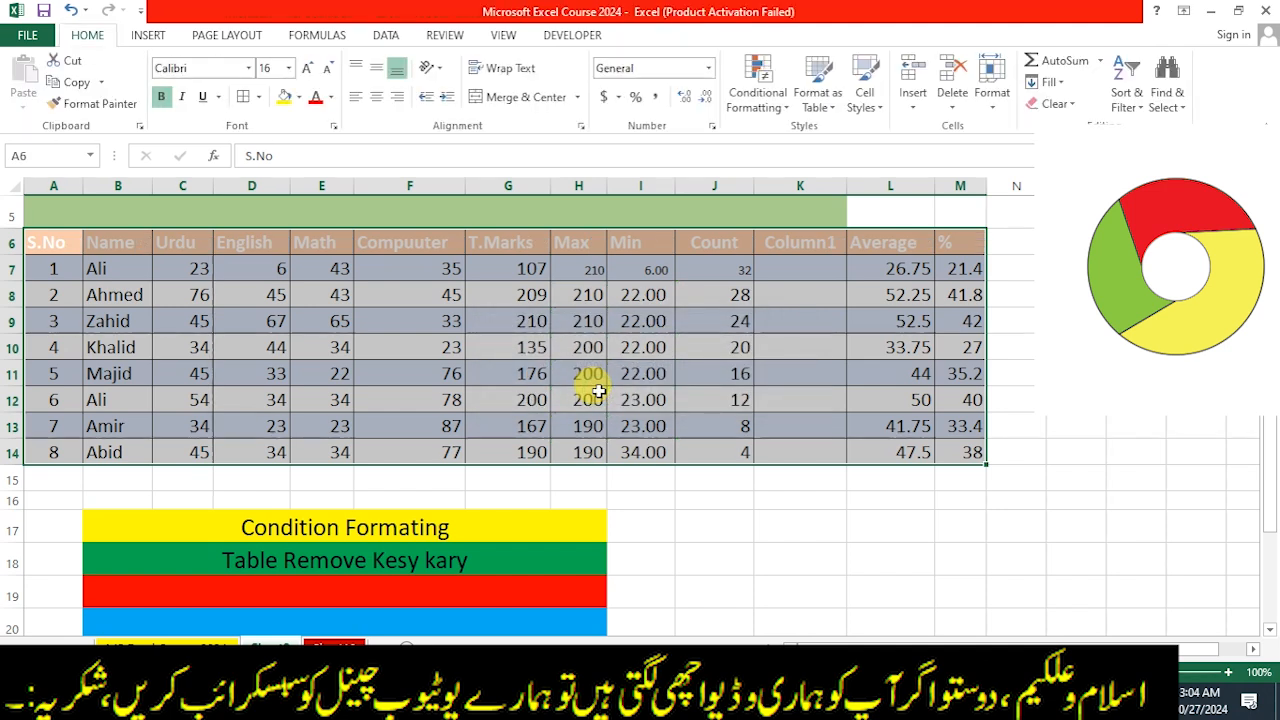
{"action": "left_click", "coordinate": [702, 479]}
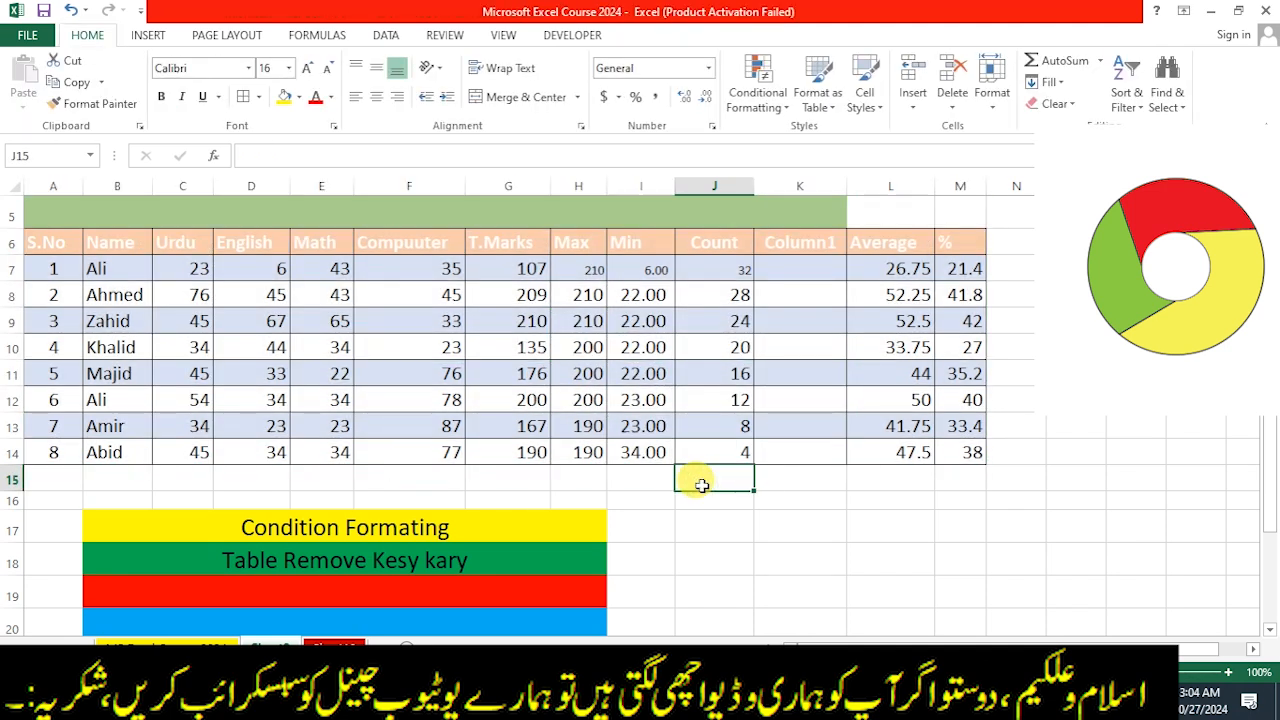
{"action": "left_click", "coordinate": [425, 315]}
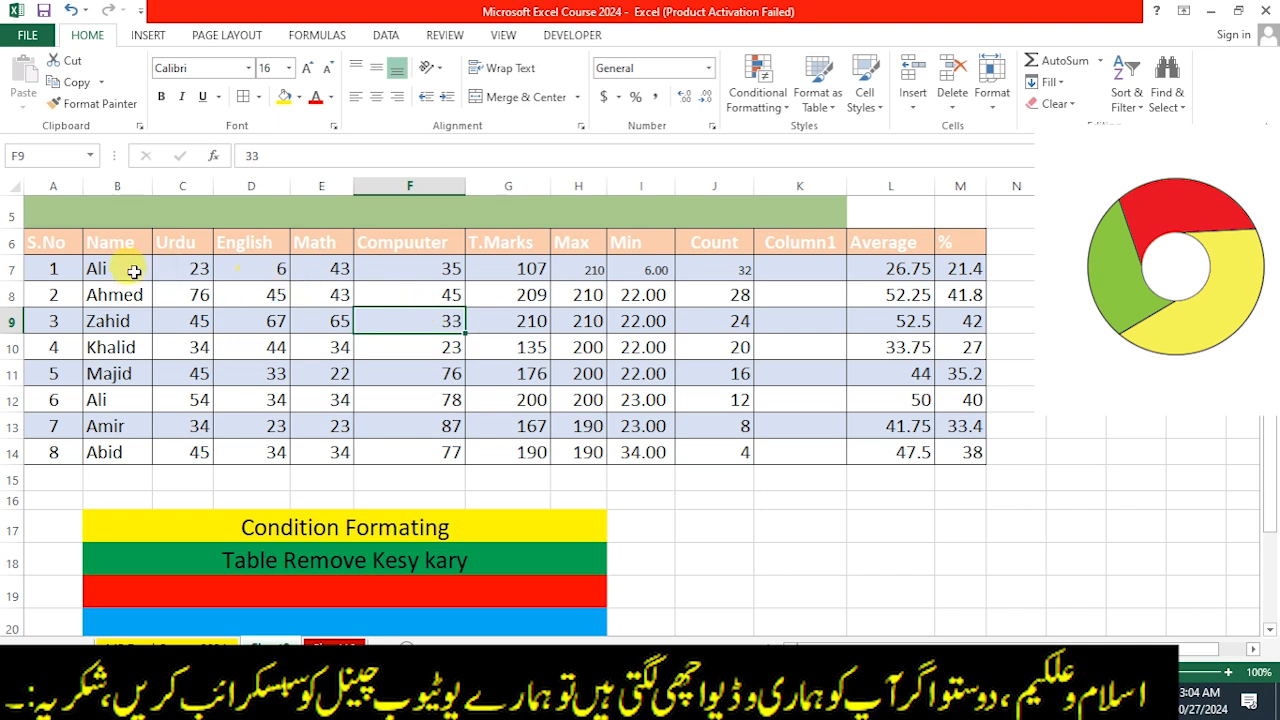
Step: Clear all formatting from the marks data A6:M14, keeping its contents
{"action": "left_click_drag", "start_coordinate": [47, 242], "coordinate": [951, 457]}
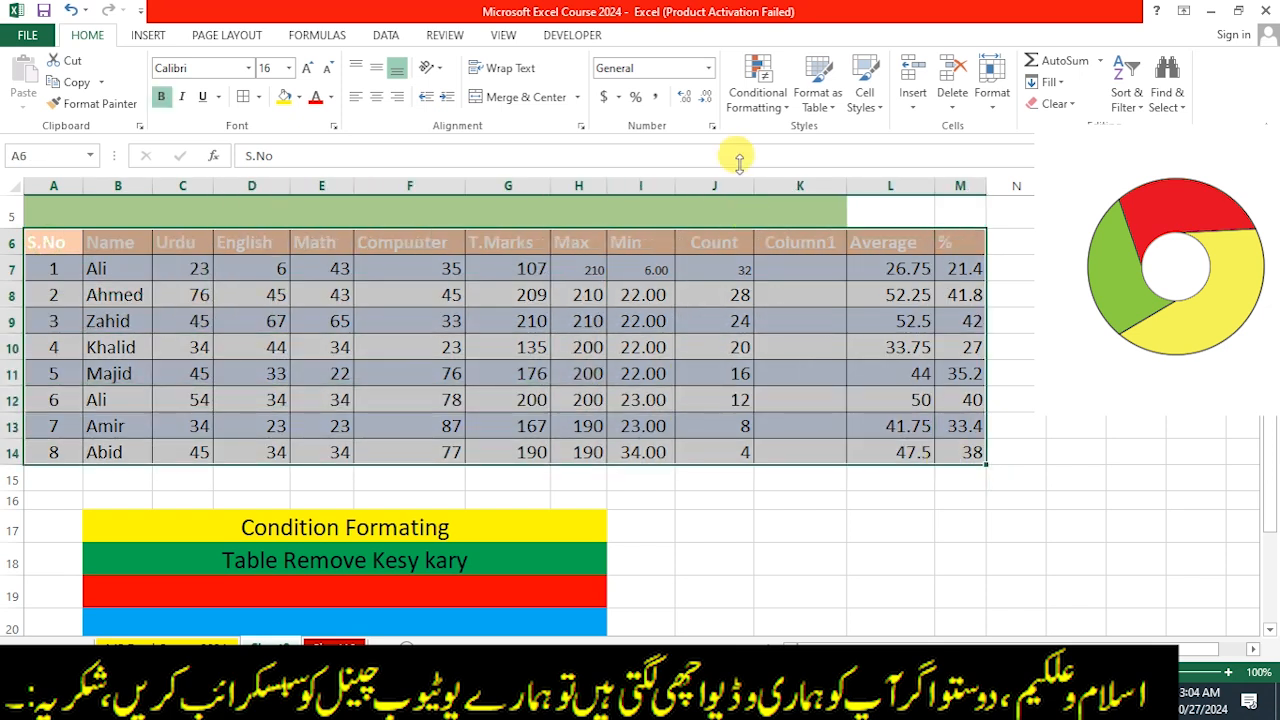
{"action": "left_click", "coordinate": [818, 100]}
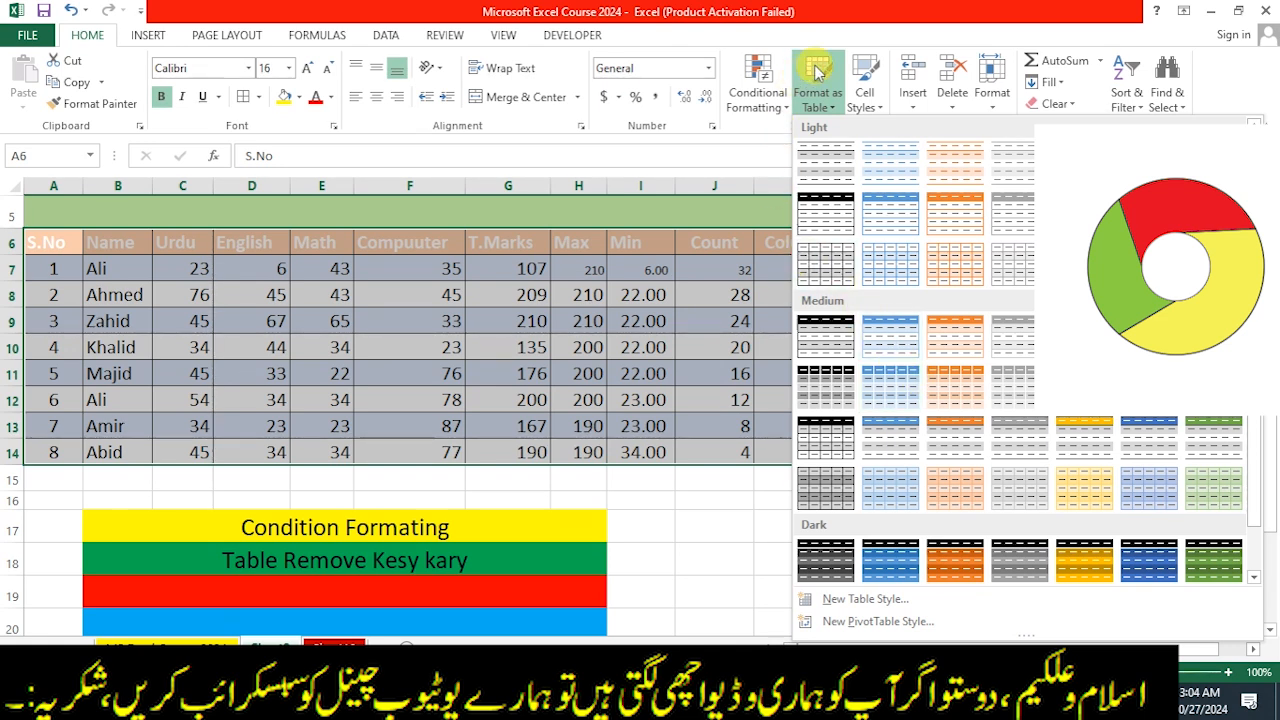
{"action": "left_click", "coordinate": [1063, 104]}
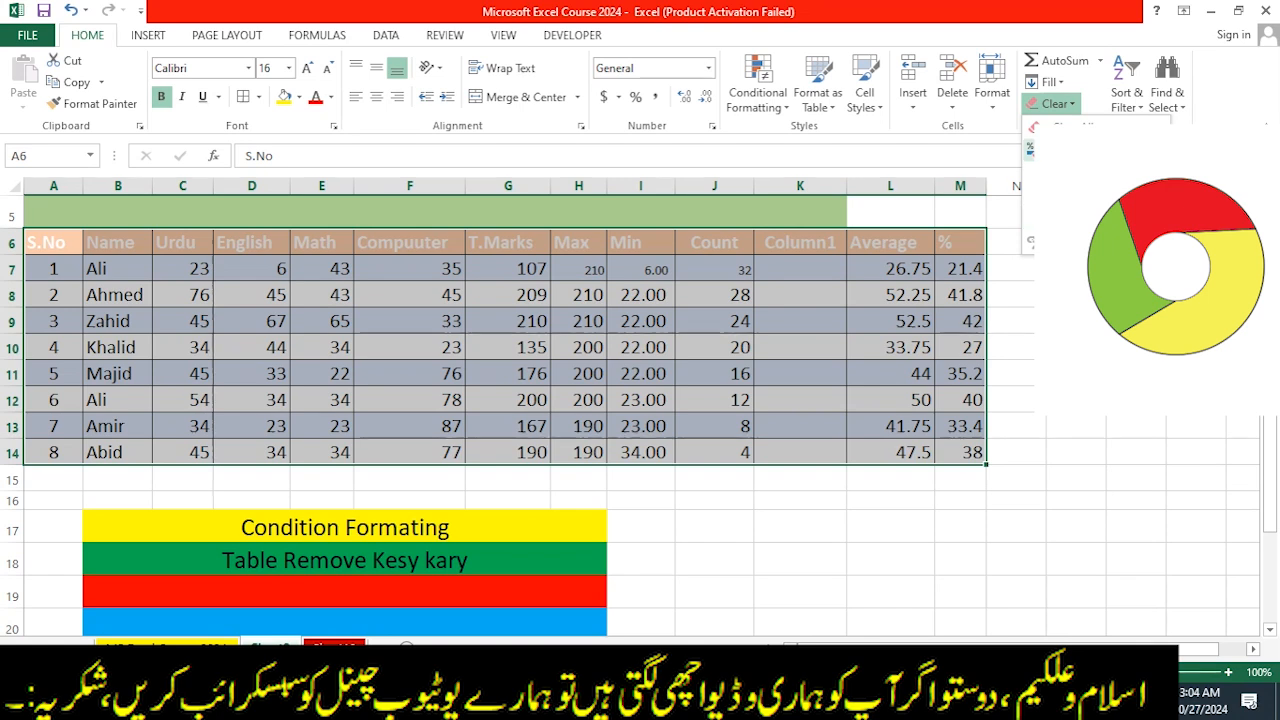
{"action": "left_click", "coordinate": [1065, 150]}
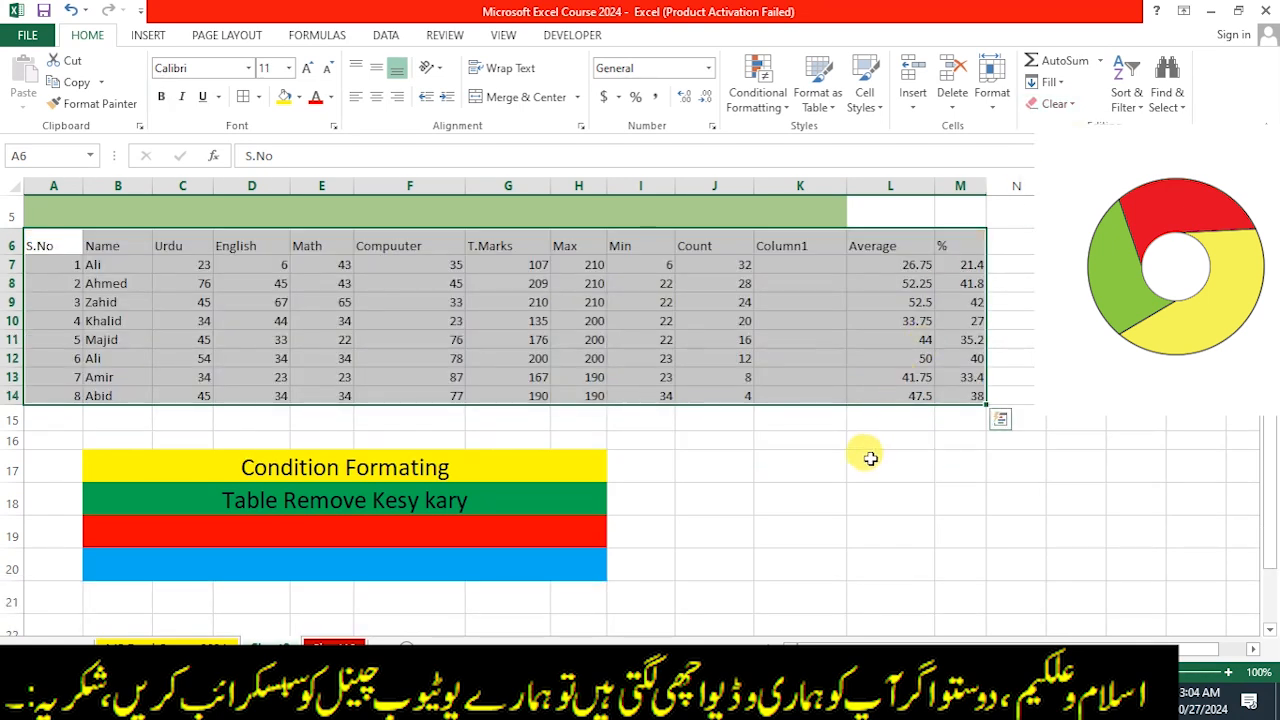
{"action": "left_click", "coordinate": [869, 460]}
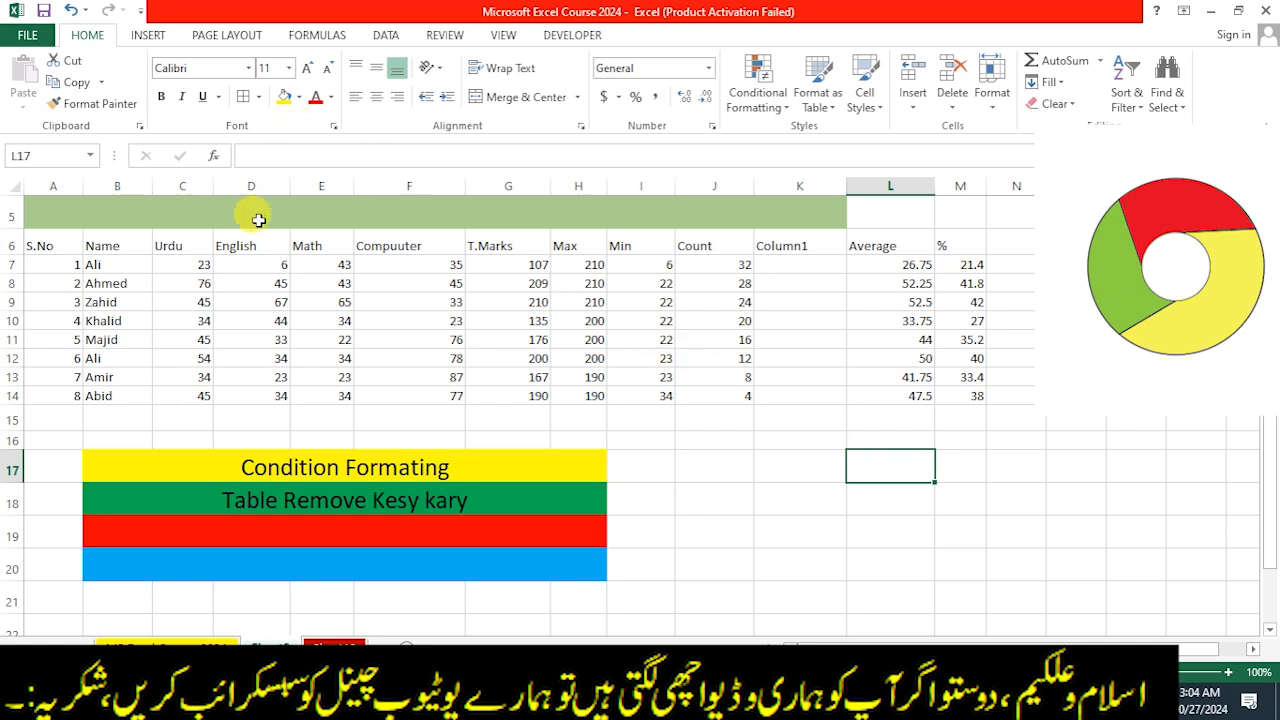
Step: Increase the font size of the marks data A6:M14 to 16
{"action": "left_click_drag", "start_coordinate": [54, 248], "coordinate": [951, 403]}
{"action": "left_click", "coordinate": [307, 65]}
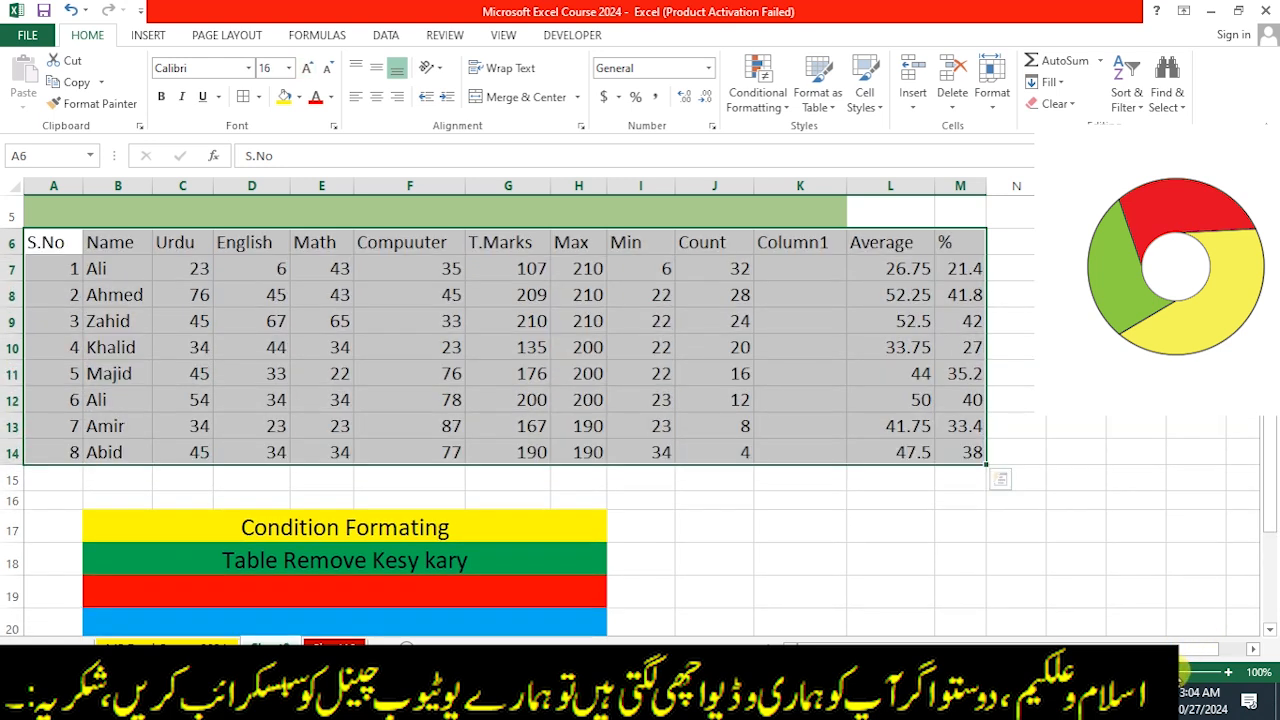
{"action": "left_click", "coordinate": [1181, 671]}
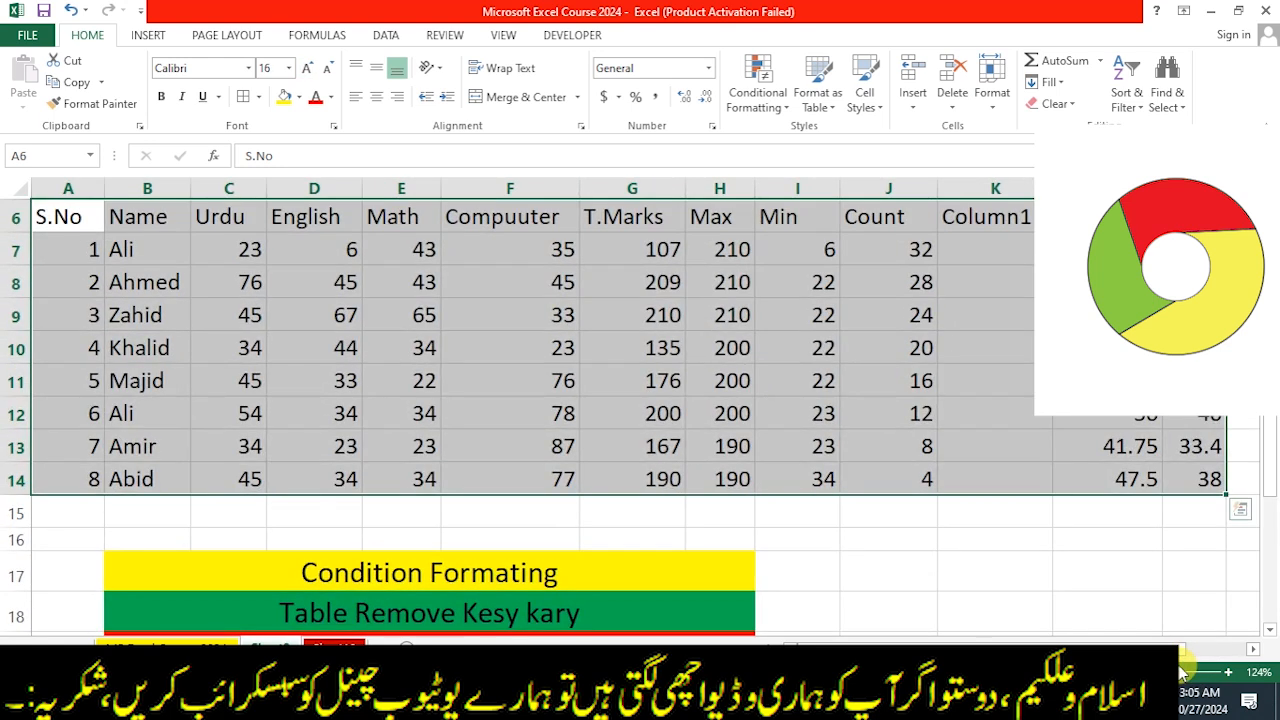
{"action": "left_click", "coordinate": [1046, 554]}
{"action": "scroll", "coordinate": [887, 465], "scroll_direction": "up", "scroll_amount": 2}
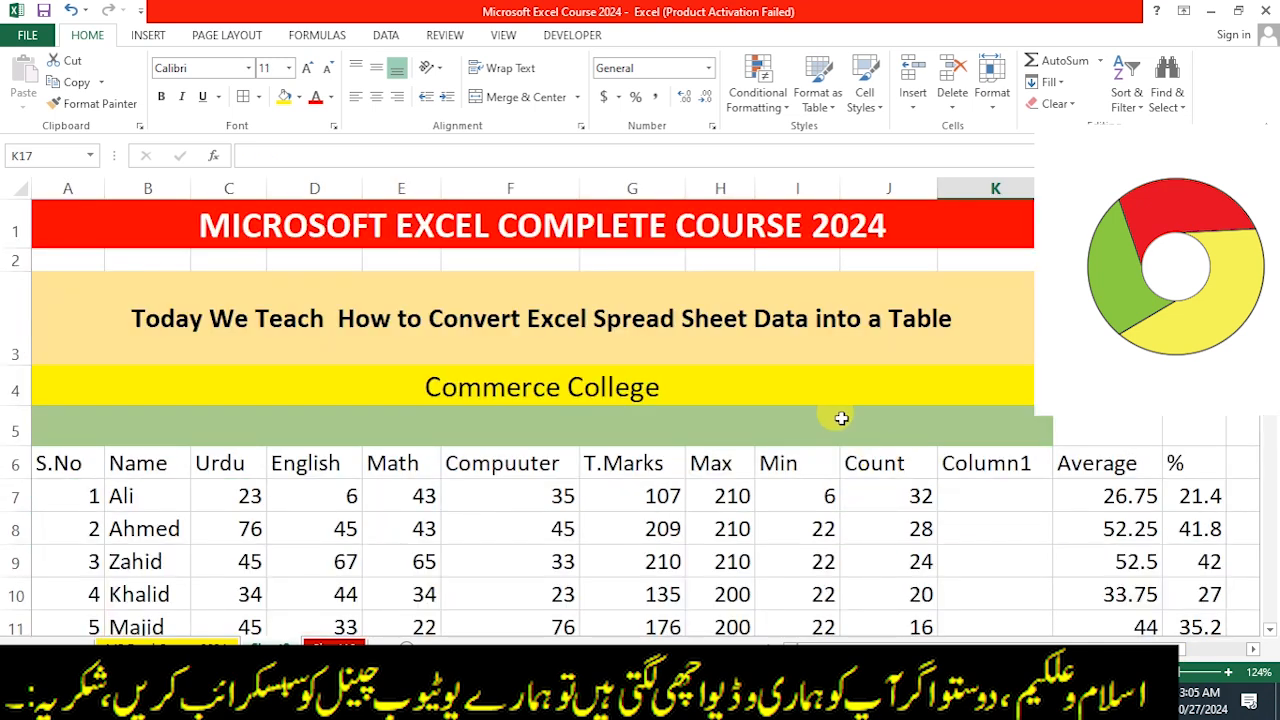